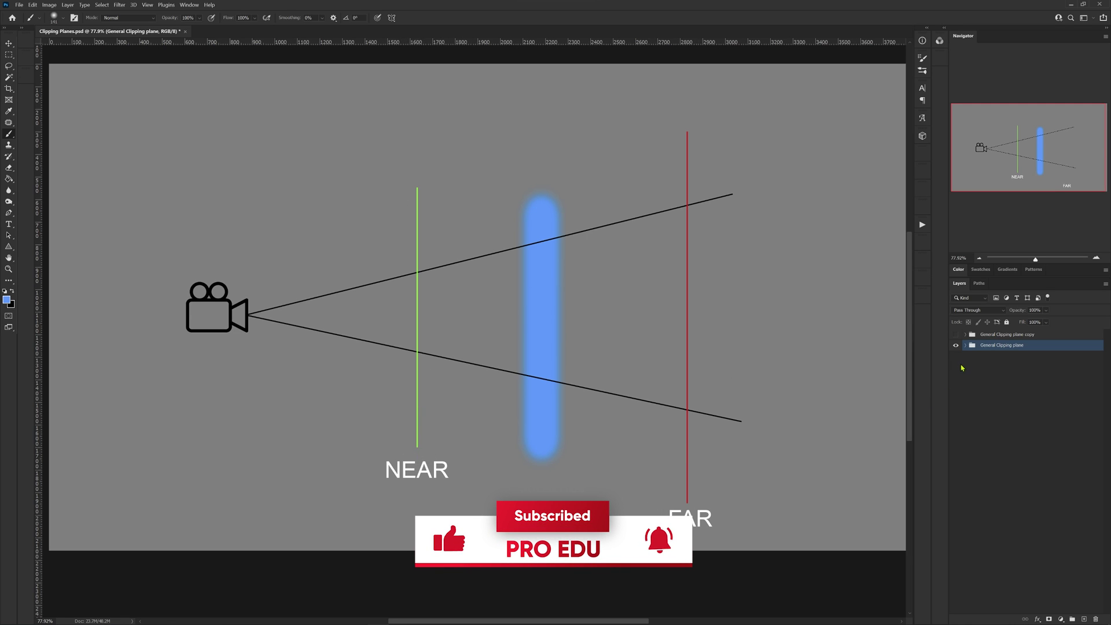
# Move the NEAR line and its label closer to the camera.
pyautogui.click(965, 346)
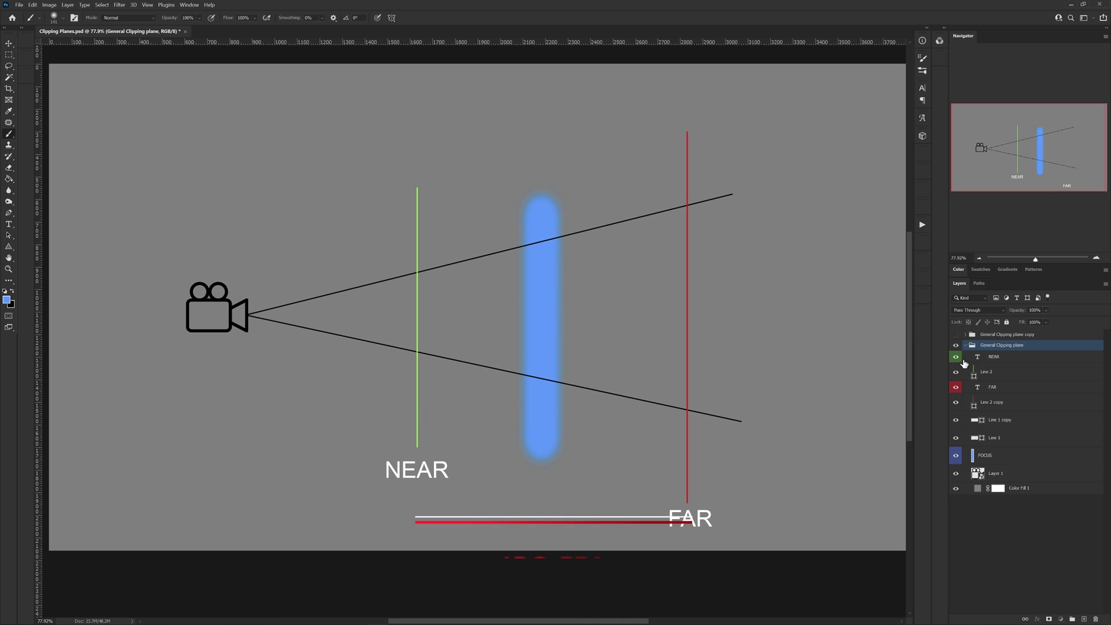
pyautogui.hotkey('alt', '[')
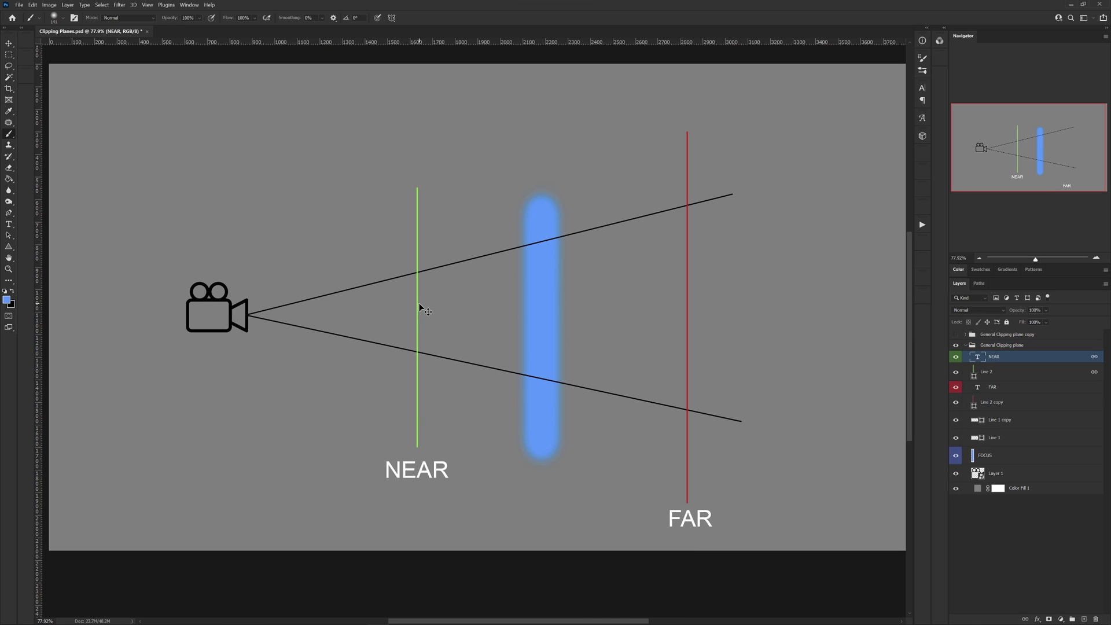
pyautogui.keyDown('ctrl'); pyautogui.moveTo(420, 307); pyautogui.dragTo(334, 304); pyautogui.keyUp('ctrl')
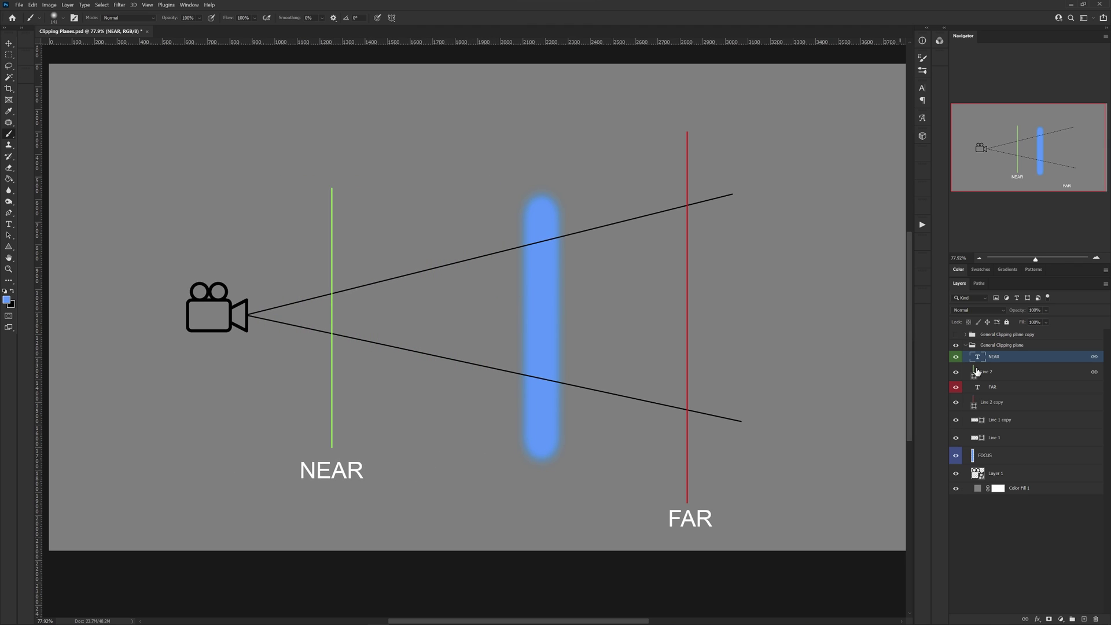
# Push the FAR line slightly back and shift the blue FOCUS bar.
pyautogui.click(994, 387)
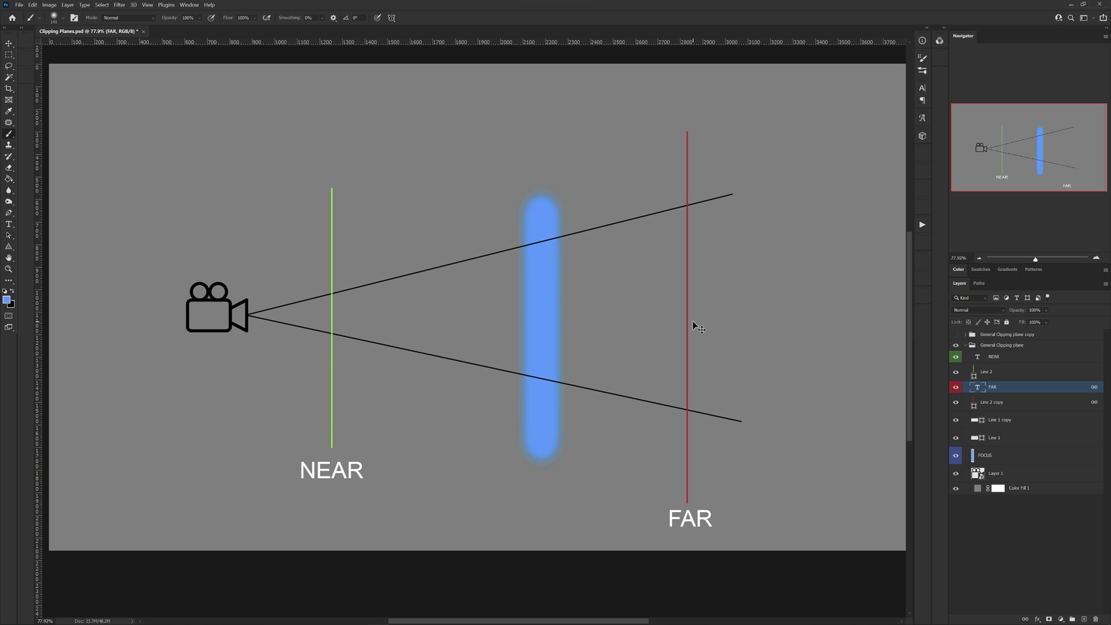
pyautogui.keyDown('ctrl'); pyautogui.moveTo(697, 322); pyautogui.dragTo(711, 346); pyautogui.keyUp('ctrl')
pyautogui.click(979, 456)
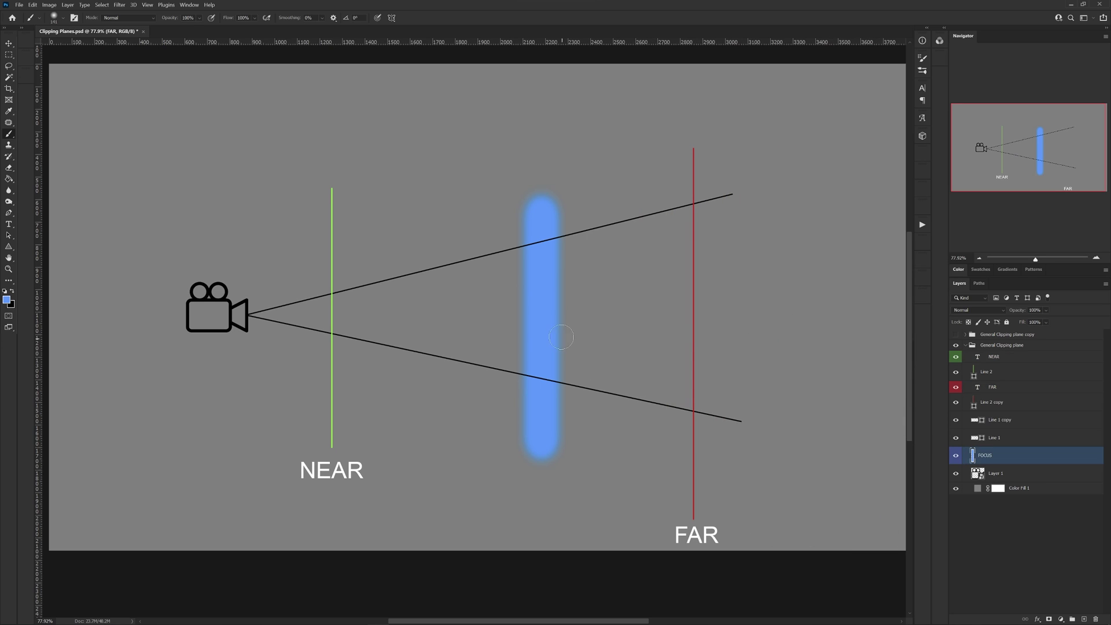
pyautogui.keyDown('ctrl'); pyautogui.moveTo(557, 336); pyautogui.dragTo(536, 310); pyautogui.keyUp('ctrl')
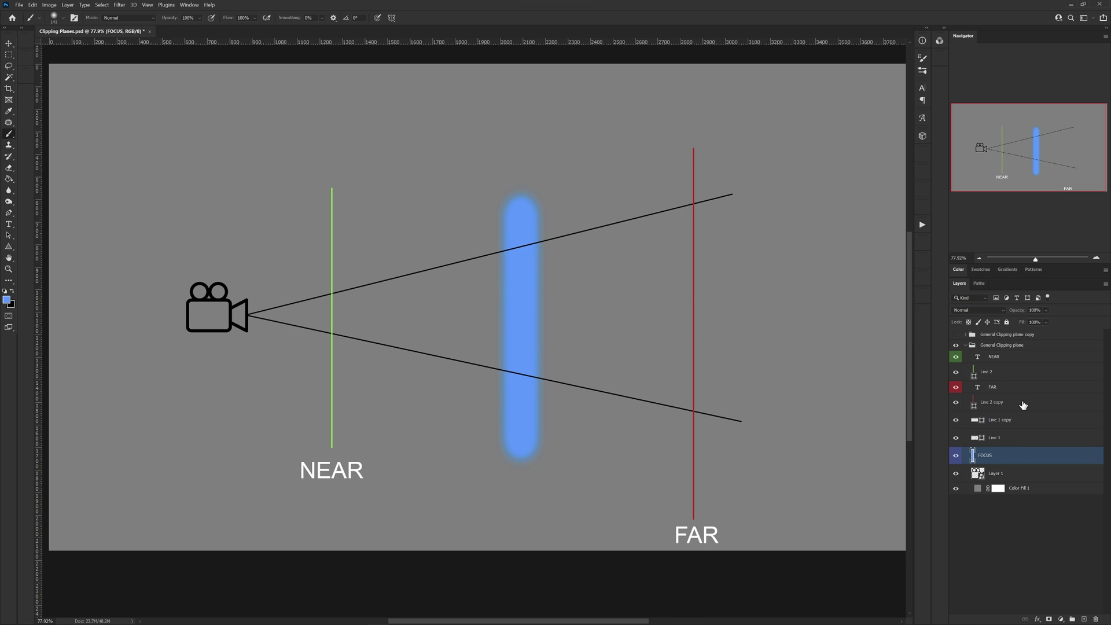
pyautogui.click(966, 346)
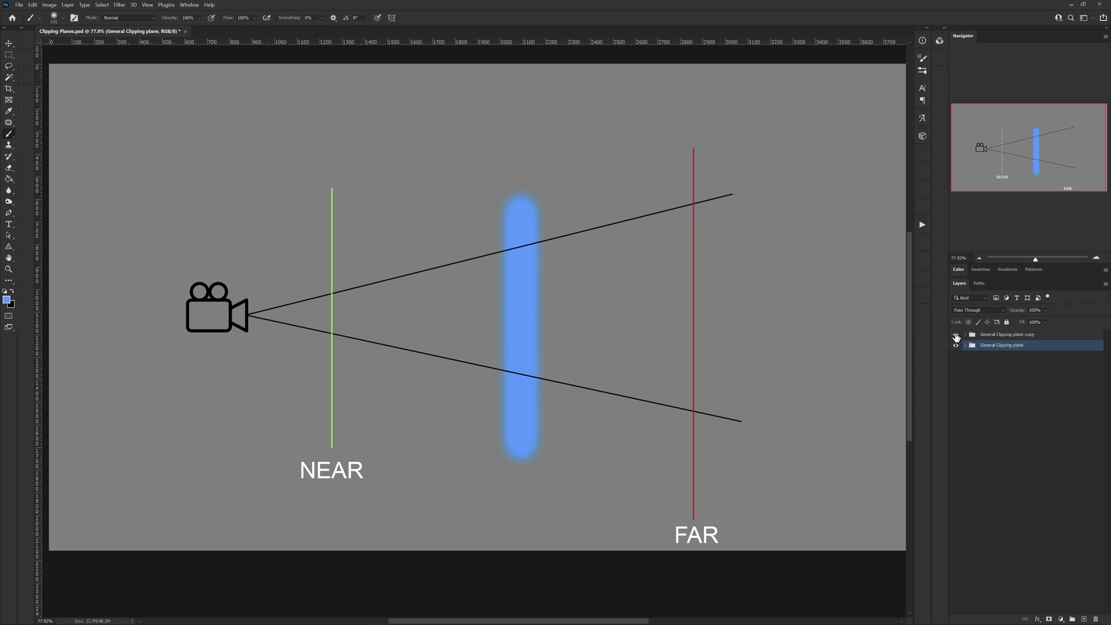
# Show the General Clipping plane copy group's 200mm camera diagram instead of the first one.
pyautogui.click(956, 335)
pyautogui.click(956, 346)
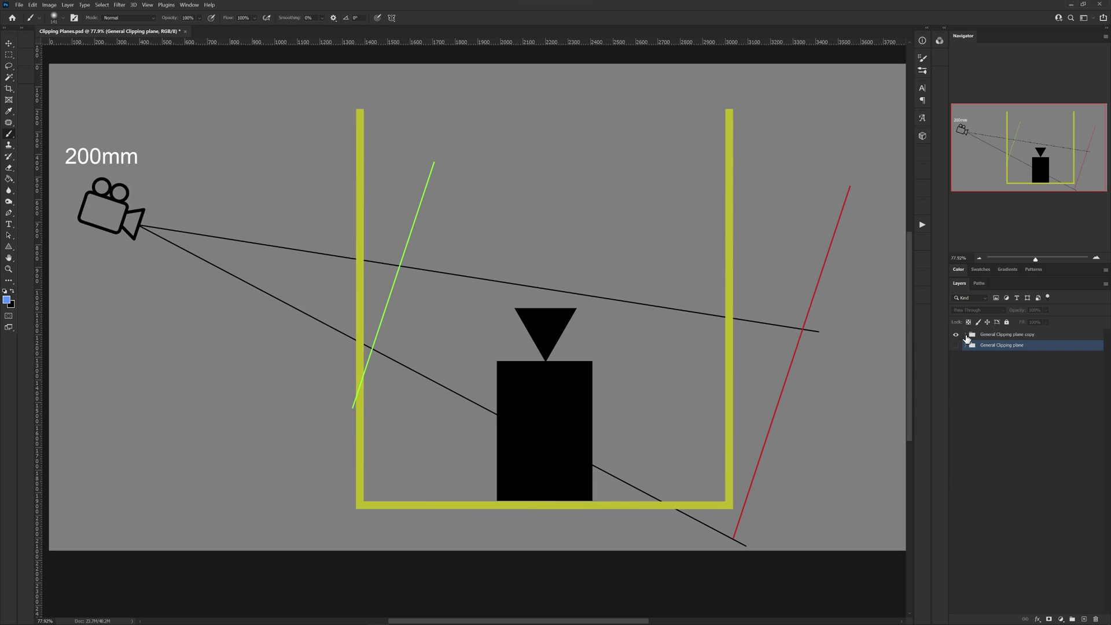
pyautogui.click(965, 335)
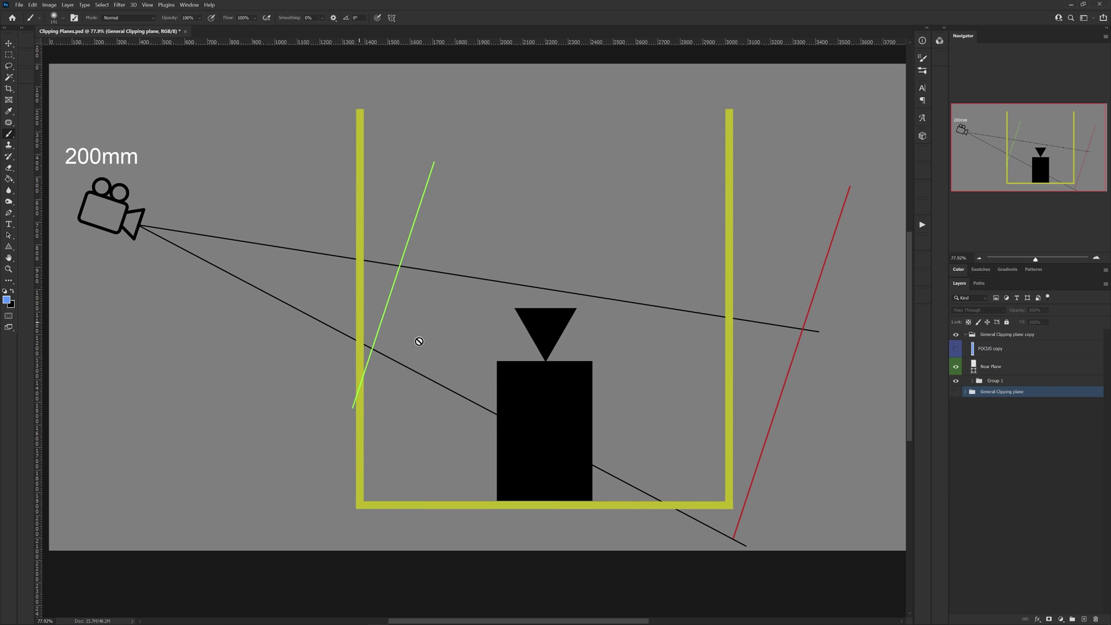
# Move the green Near Plane line so it crosses the box's left wall.
pyautogui.click(994, 367)
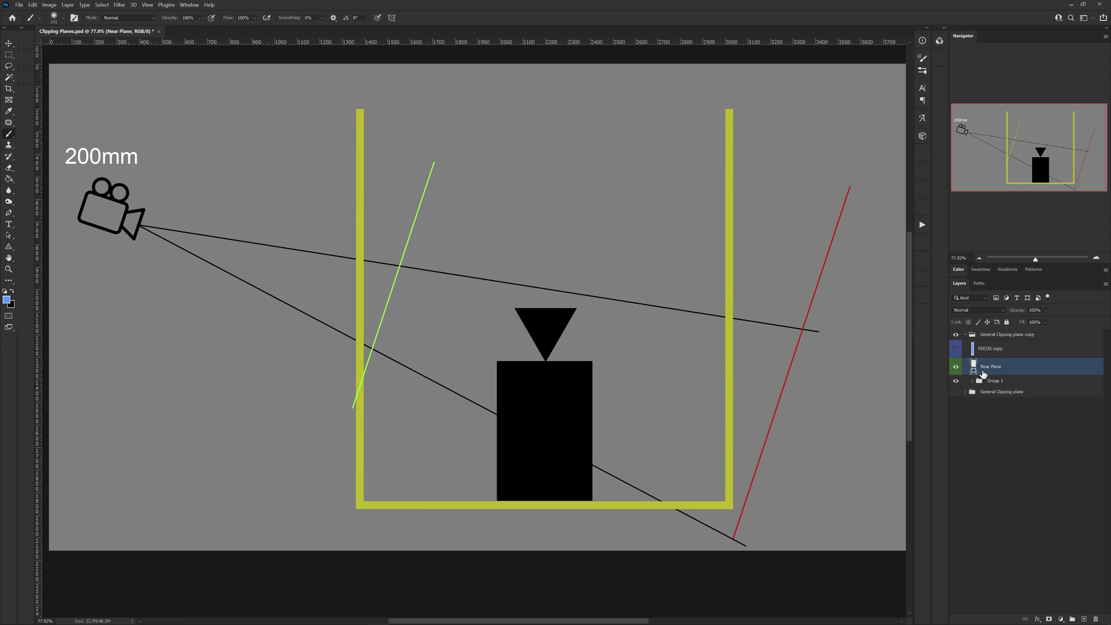
pyautogui.keyDown('ctrl'); pyautogui.moveTo(434, 322); pyautogui.dragTo(295, 288); pyautogui.keyUp('ctrl')
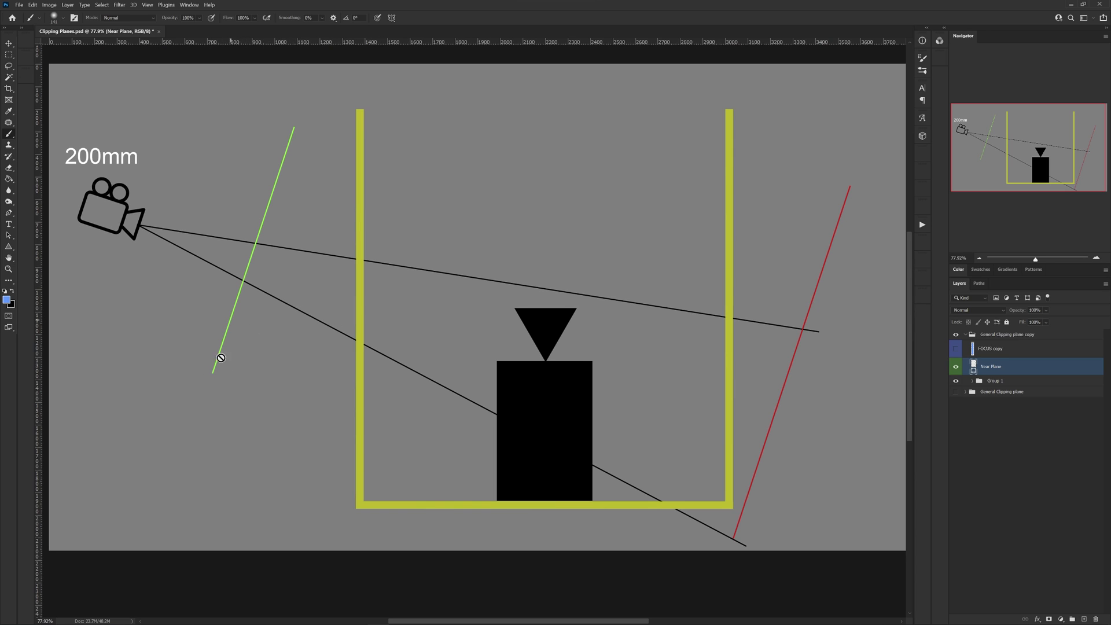
pyautogui.keyDown('ctrl'); pyautogui.moveTo(262, 267); pyautogui.dragTo(392, 285); pyautogui.keyUp('ctrl')
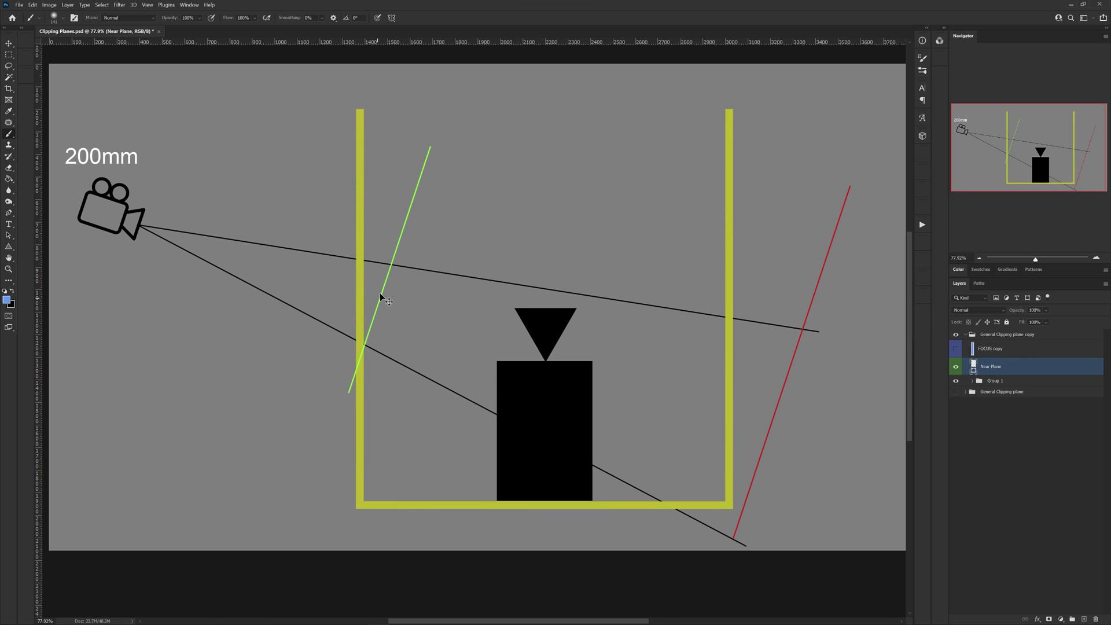
# Drag the green near plane toward the camera, onto the left wall, then just past it.
pyautogui.keyDown('ctrl'); pyautogui.moveTo(388, 284); pyautogui.dragTo(285, 274); pyautogui.keyUp('ctrl')
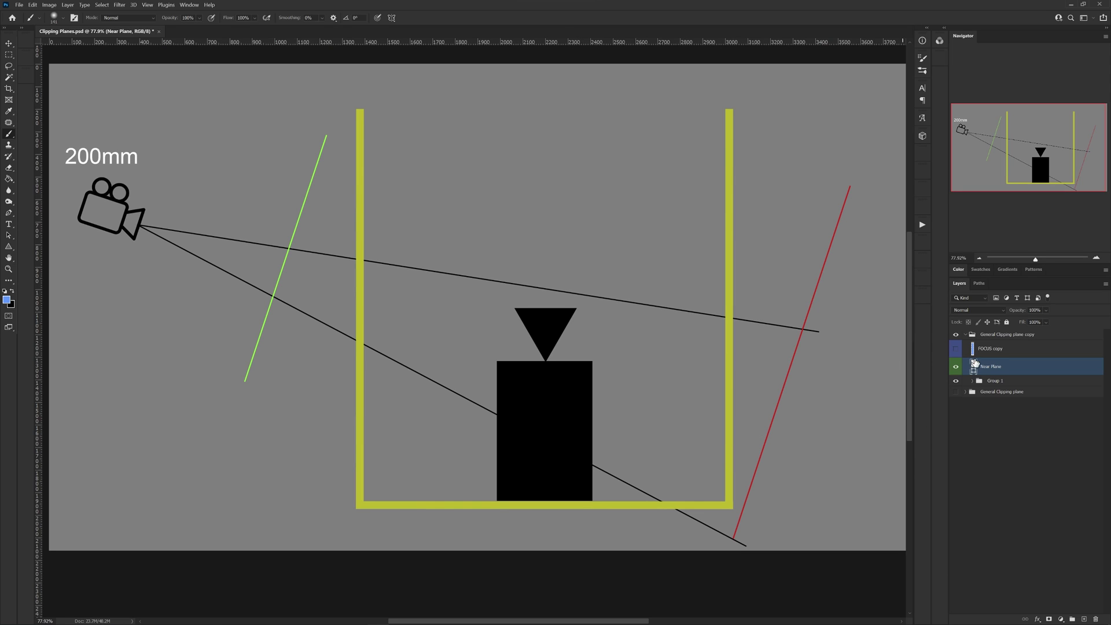
pyautogui.keyDown('ctrl'); pyautogui.moveTo(290, 255); pyautogui.dragTo(365, 269); pyautogui.keyUp('ctrl')
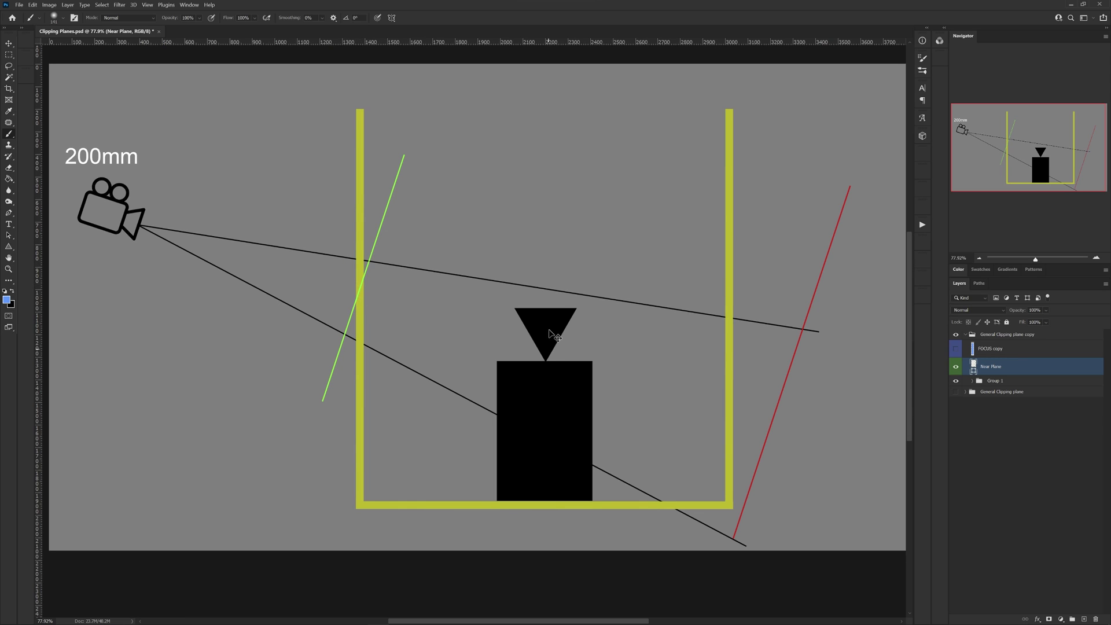
pyautogui.keyDown('ctrl'); pyautogui.moveTo(359, 295); pyautogui.dragTo(421, 311); pyautogui.keyUp('ctrl')
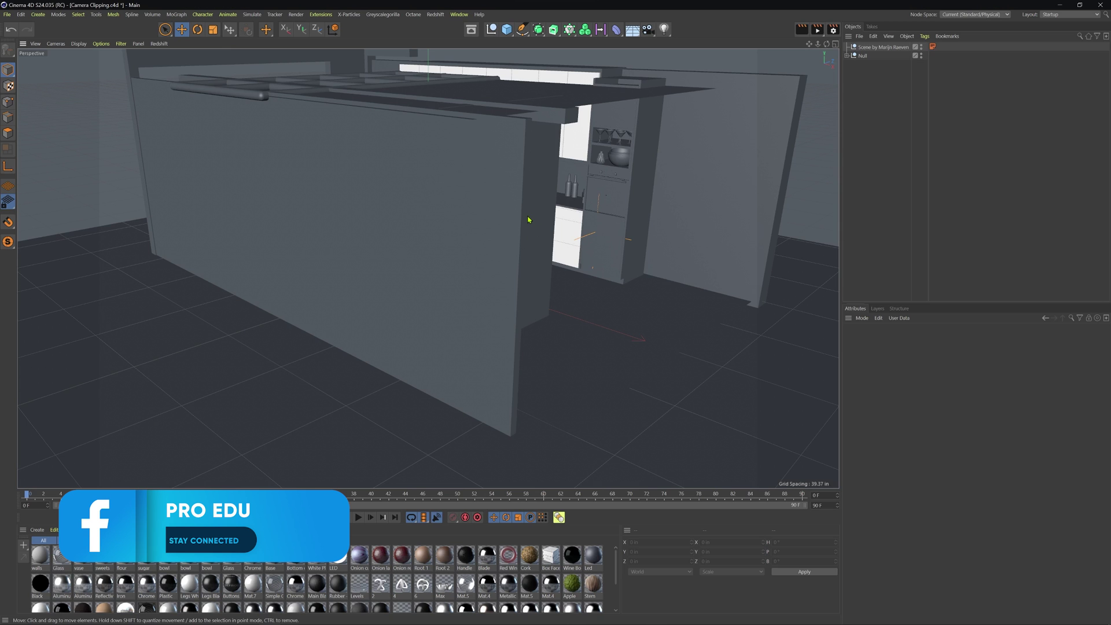
# Zoom into the apples until nearby surfaces clip away near the camera.
pyautogui.scroll(4, 537, 242)
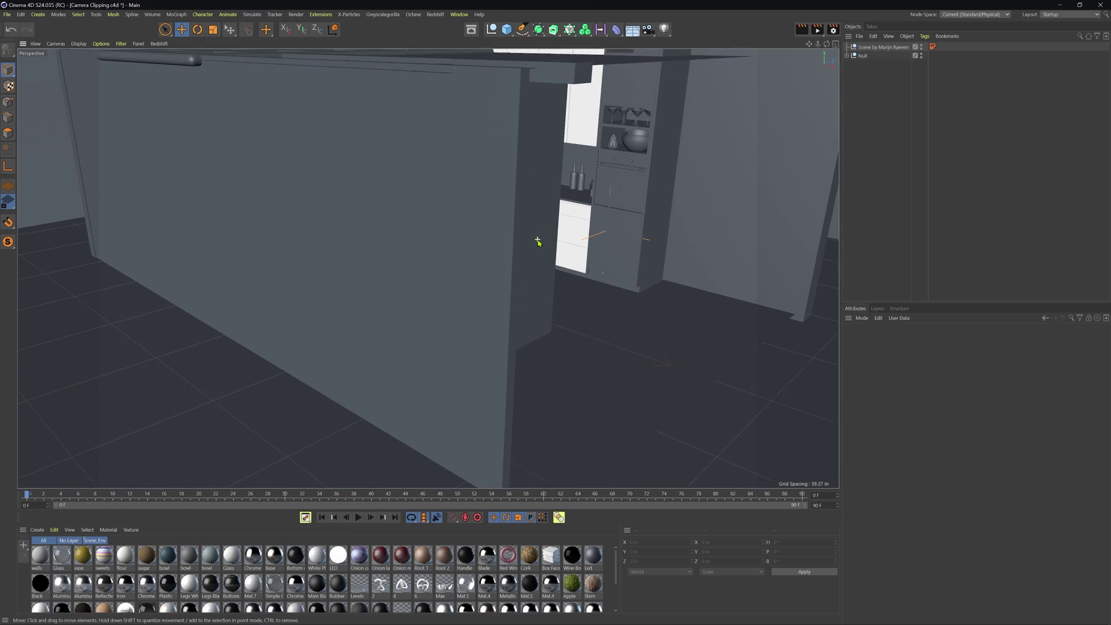
pyautogui.scroll(8, 537, 241)
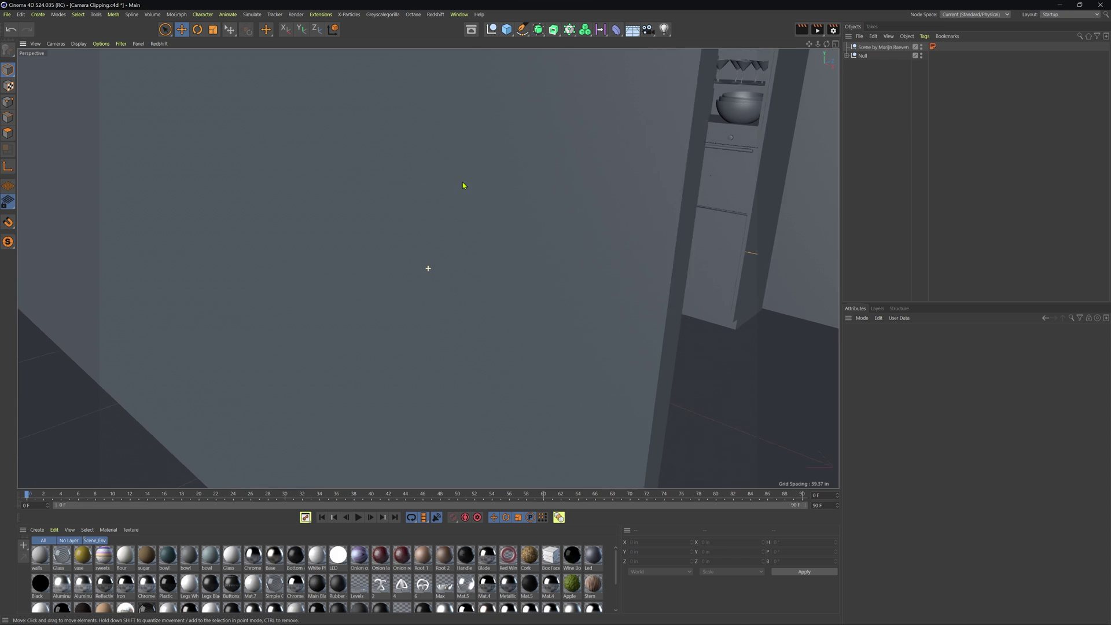
pyautogui.scroll(8, 463, 185)
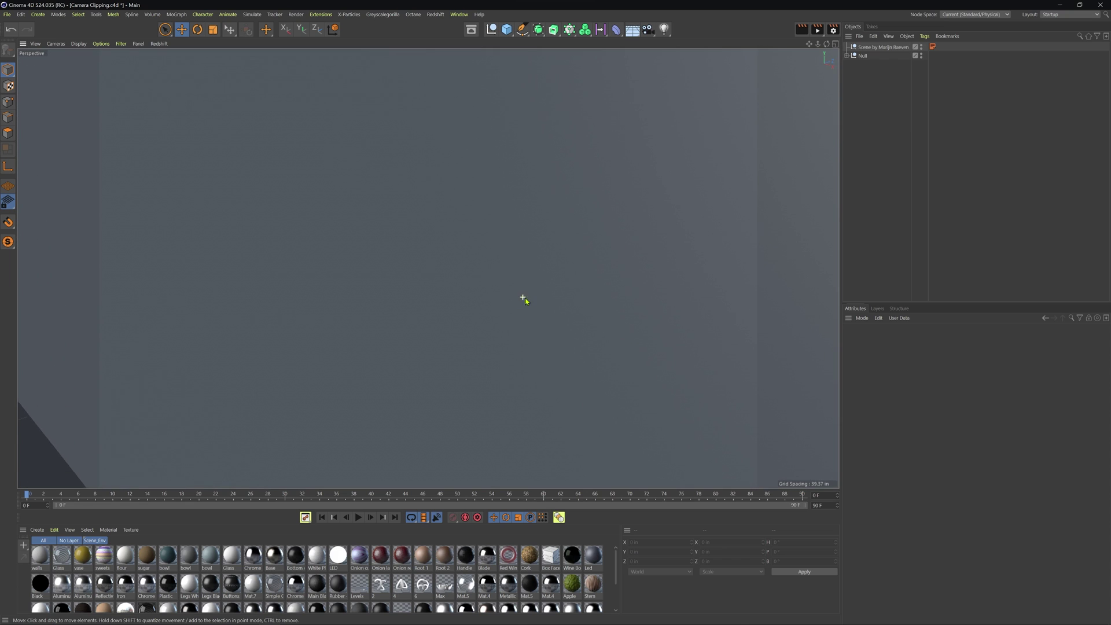
pyautogui.scroll(2, 524, 299)
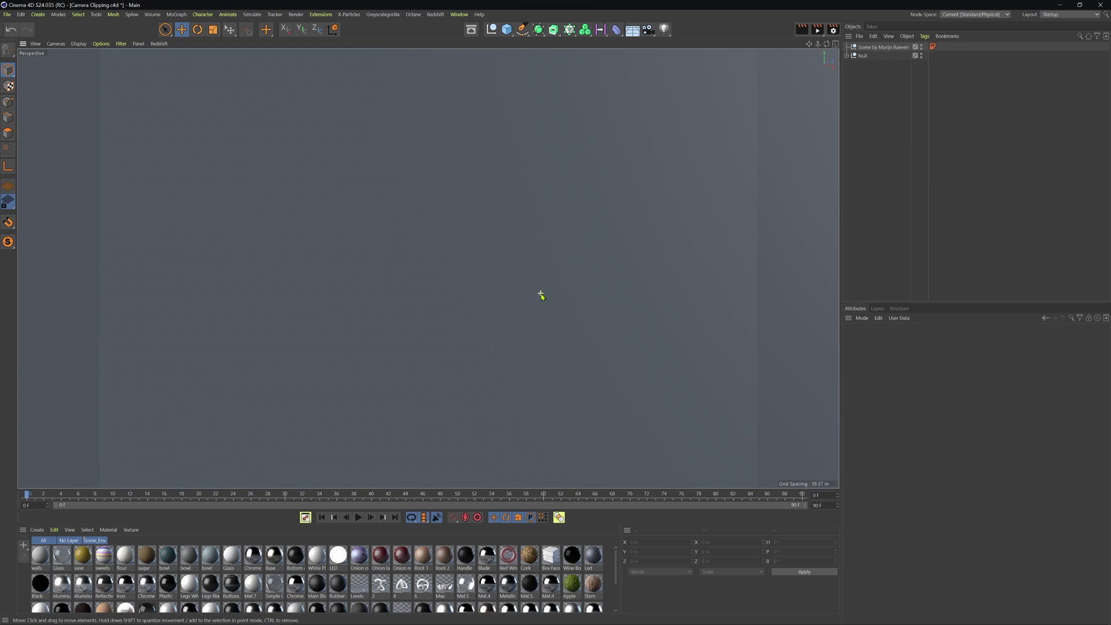
pyautogui.scroll(-8, 285, 260)
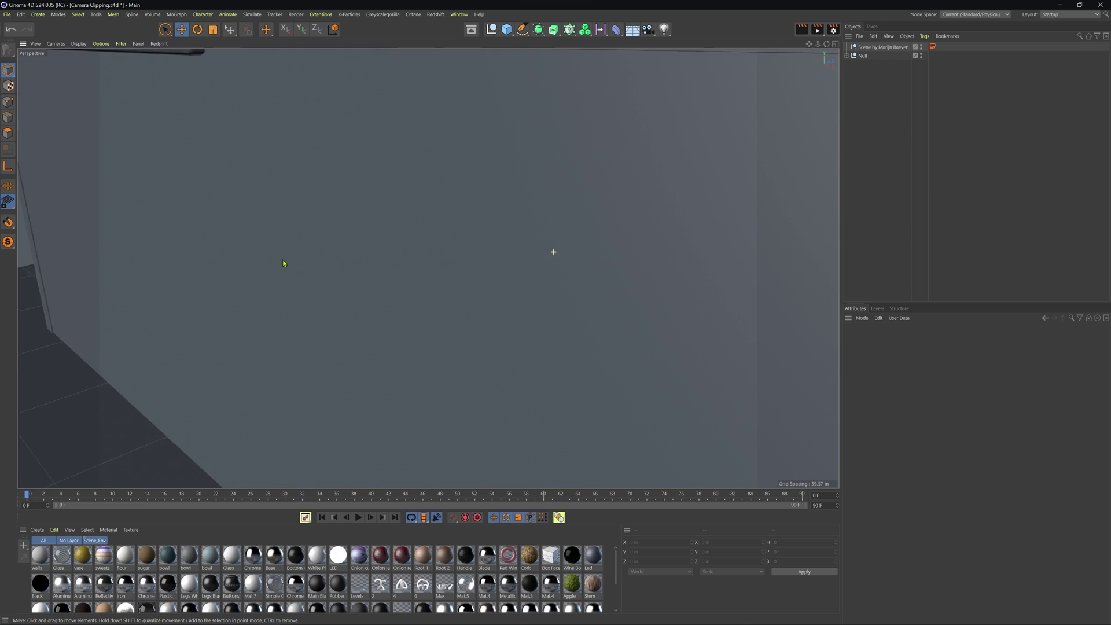
# Orbit into the kitchen corner and zoom in and out on the counter.
pyautogui.keyDown('alt'); pyautogui.moveTo(556, 245); pyautogui.dragTo(456, 263); pyautogui.keyUp('alt')
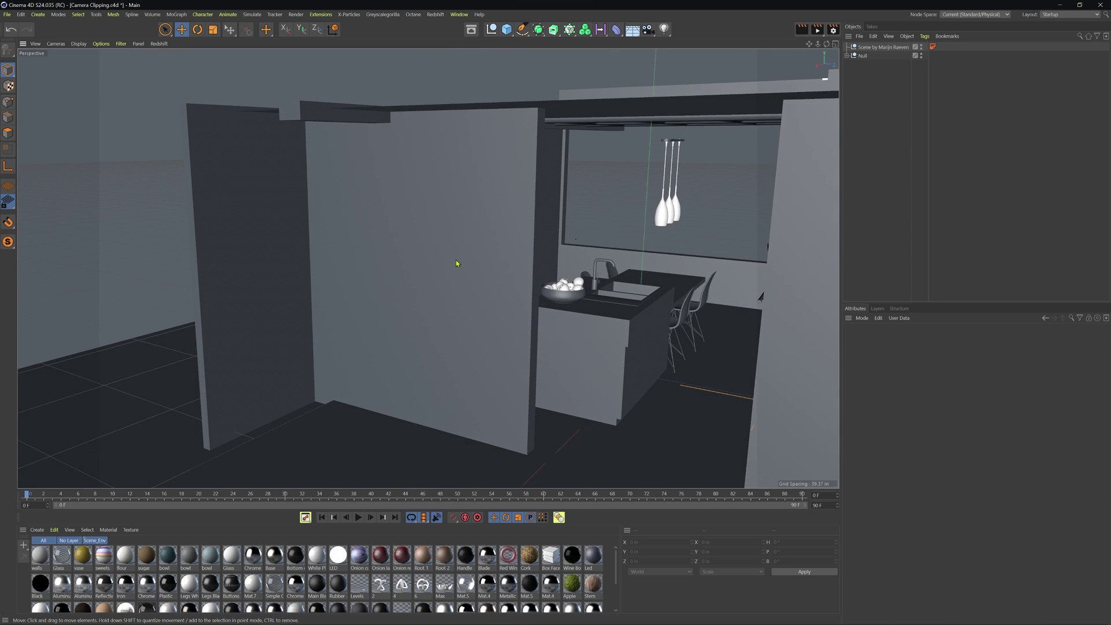
pyautogui.scroll(6, 567, 286)
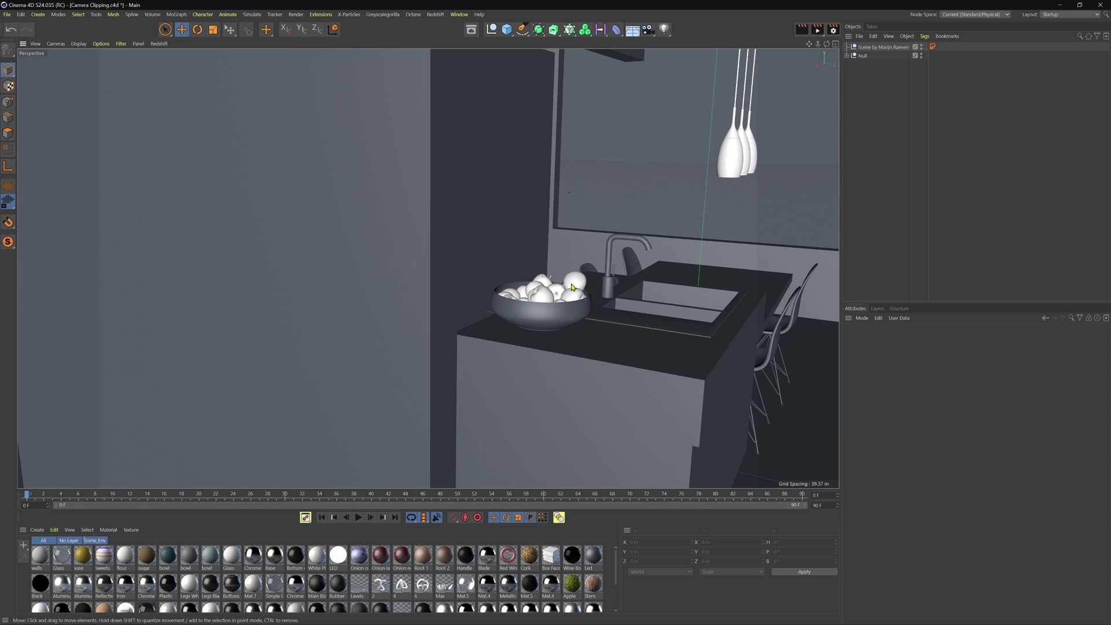
pyautogui.scroll(10, 571, 287)
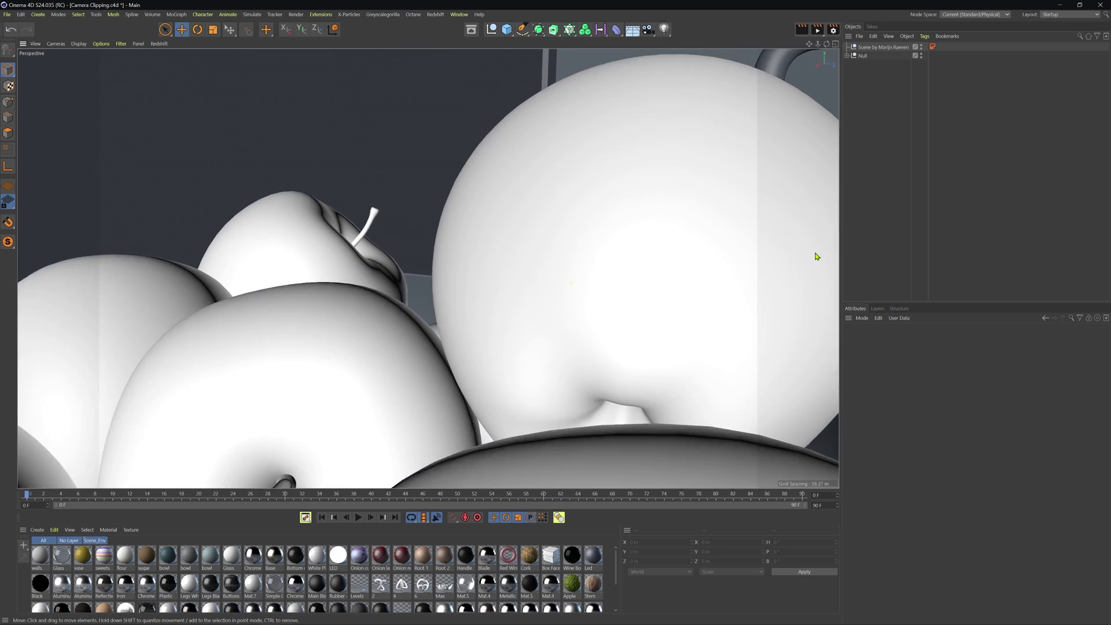
pyautogui.scroll(10, 816, 256)
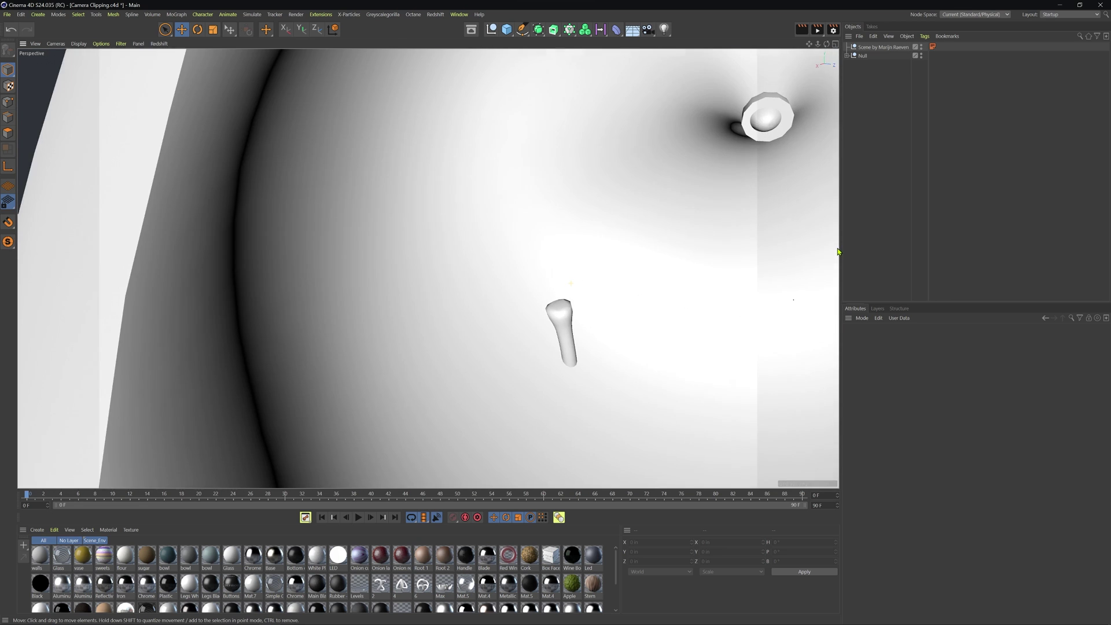
pyautogui.scroll(2, 837, 252)
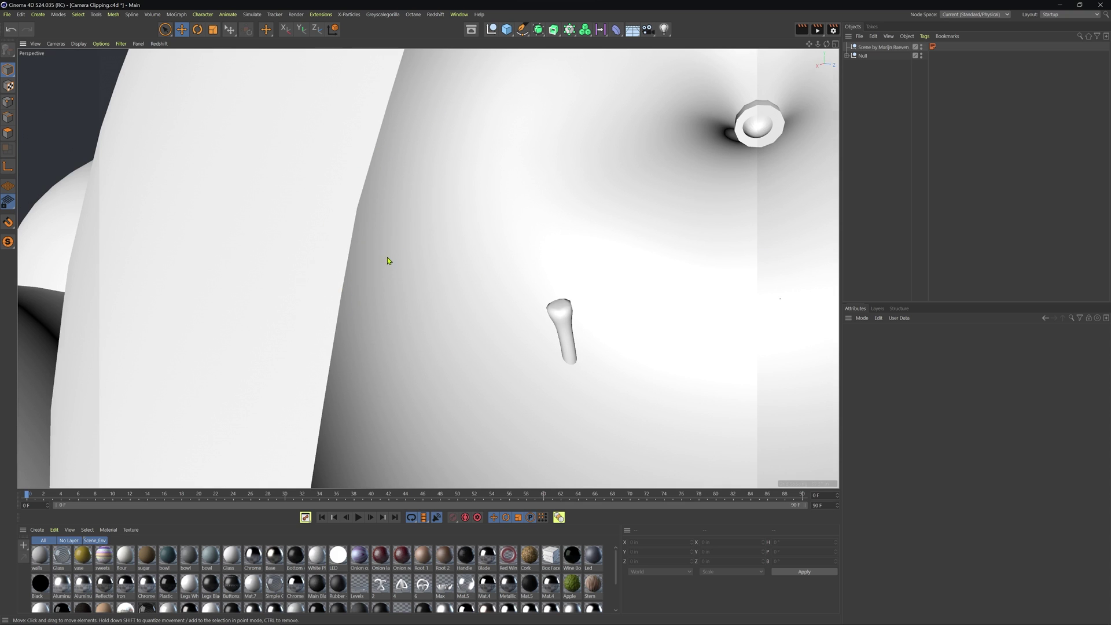
pyautogui.scroll(2, 388, 260)
pyautogui.scroll(-2, 388, 259)
pyautogui.scroll(3, 388, 258)
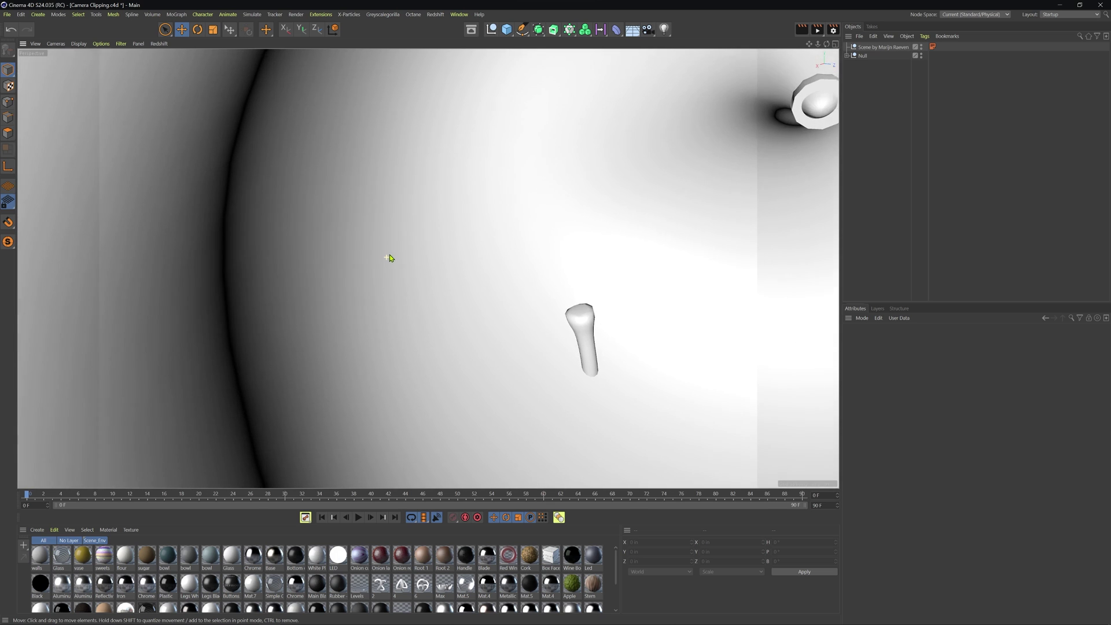
pyautogui.scroll(3, 388, 259)
pyautogui.scroll(-3, 387, 259)
pyautogui.scroll(3, 387, 259)
pyautogui.scroll(-3, 394, 256)
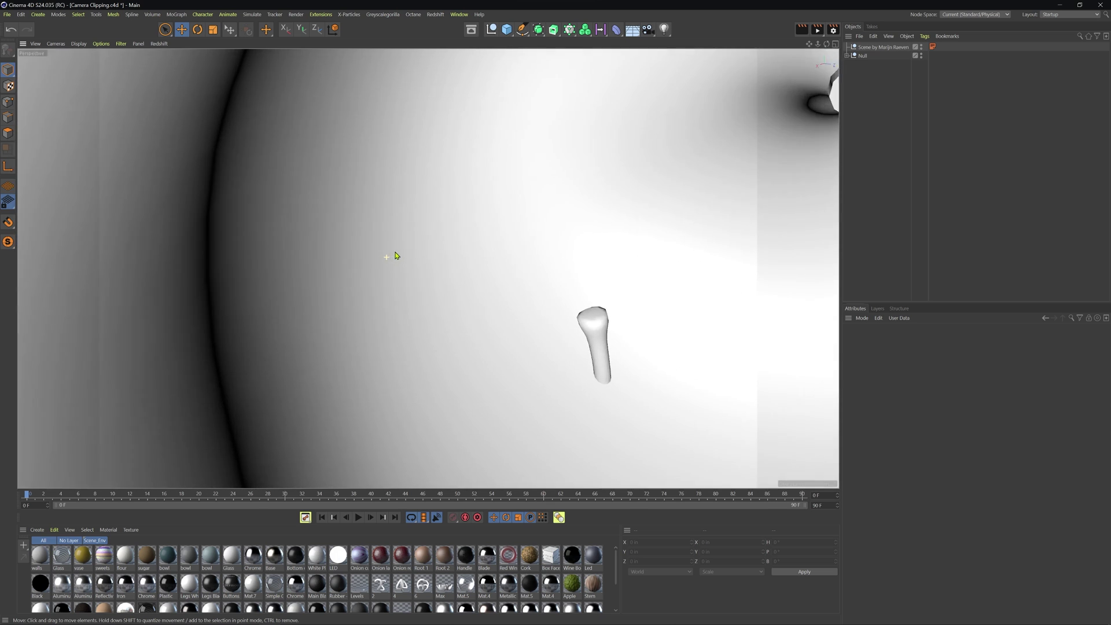
pyautogui.scroll(-8, 393, 256)
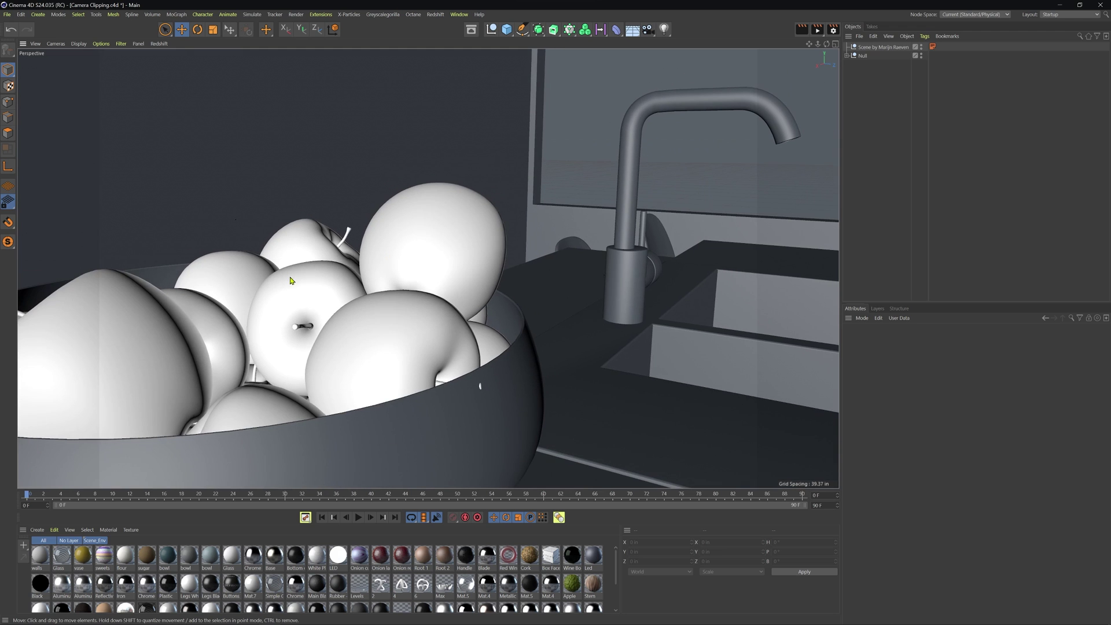
# Orbit to the front of the fruit bowl and pan to centre it beside the faucet.
pyautogui.keyDown('alt'); pyautogui.moveTo(291, 281); pyautogui.dragTo(514, 290); pyautogui.keyUp('alt')
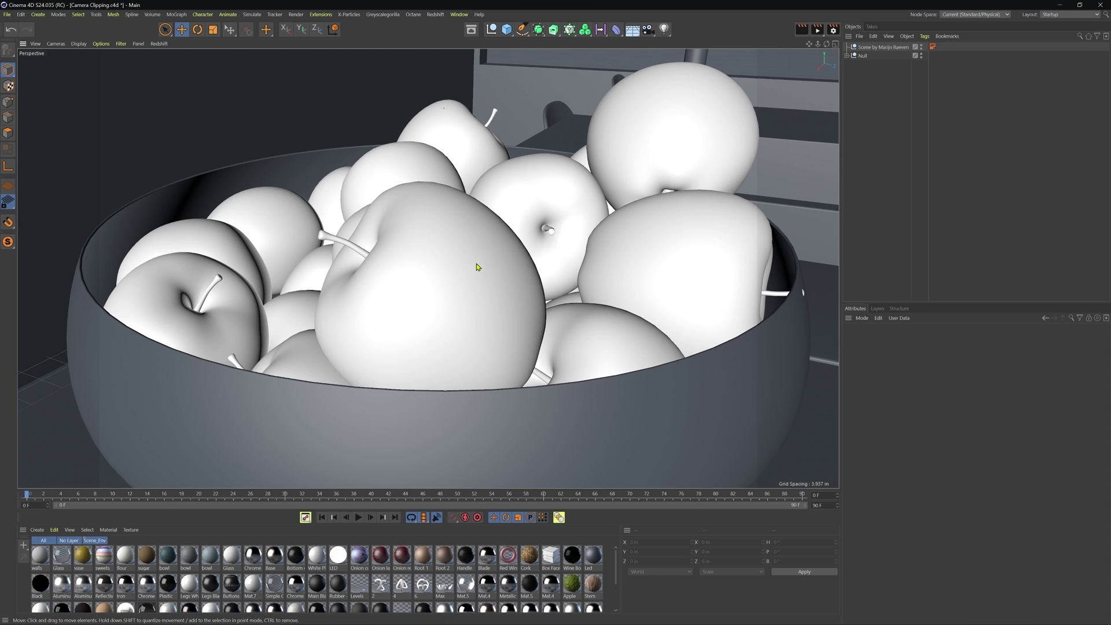
pyautogui.scroll(-10, 478, 266)
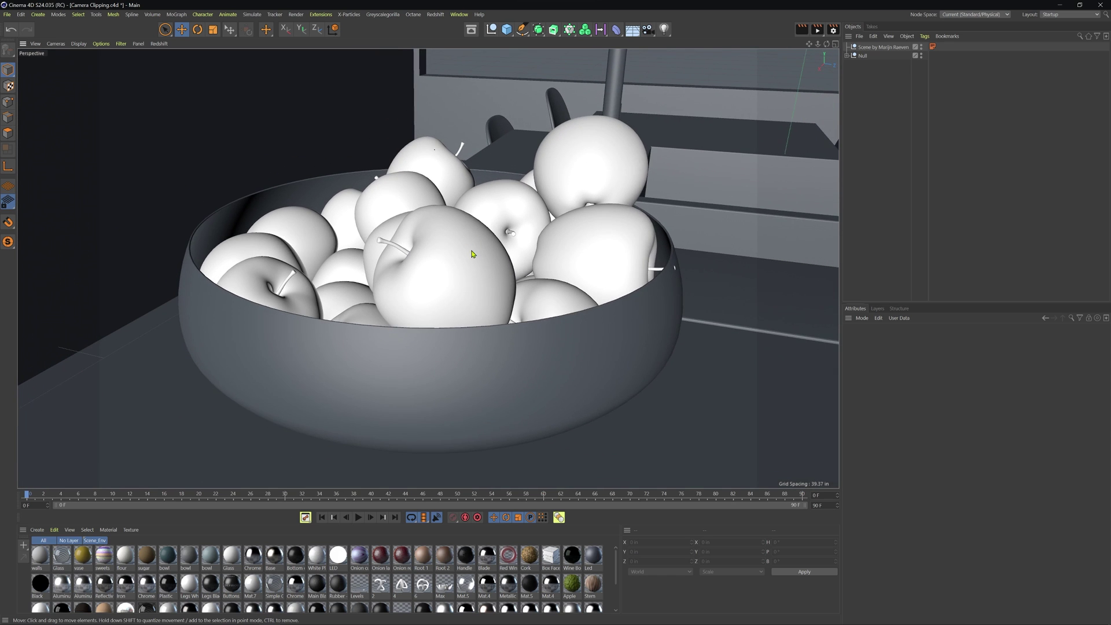
pyautogui.keyDown('alt'); pyautogui.moveTo(471, 254); pyautogui.dragTo(540, 268, button='middle'); pyautogui.keyUp('alt')
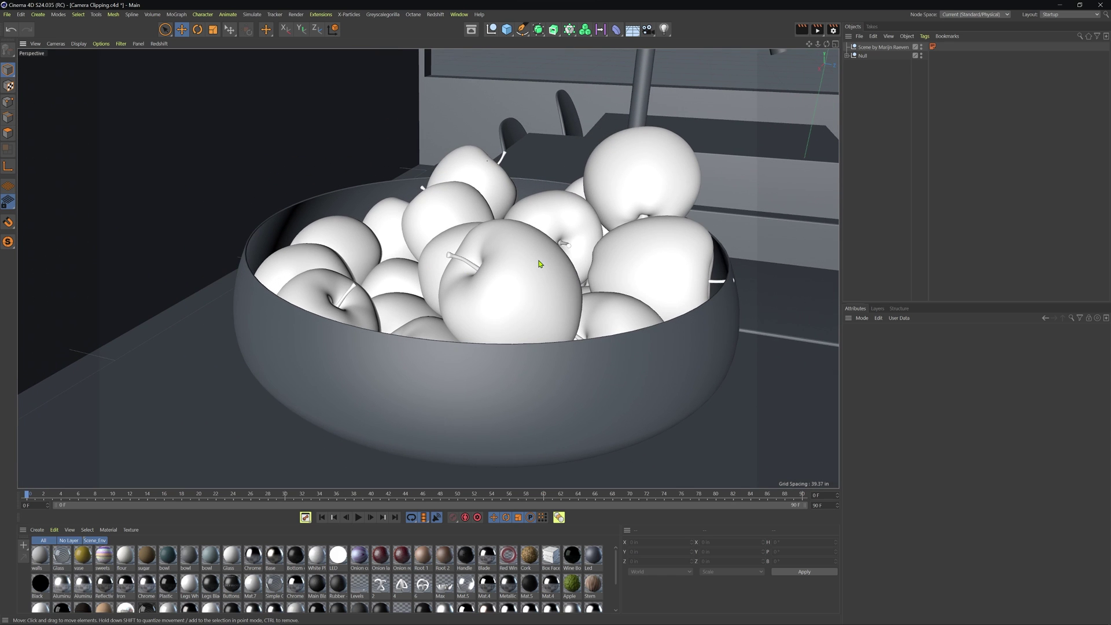
# Open Project Settings with Ctrl+D and show the View Clipping presets.
pyautogui.hotkey('ctrl', 'd')
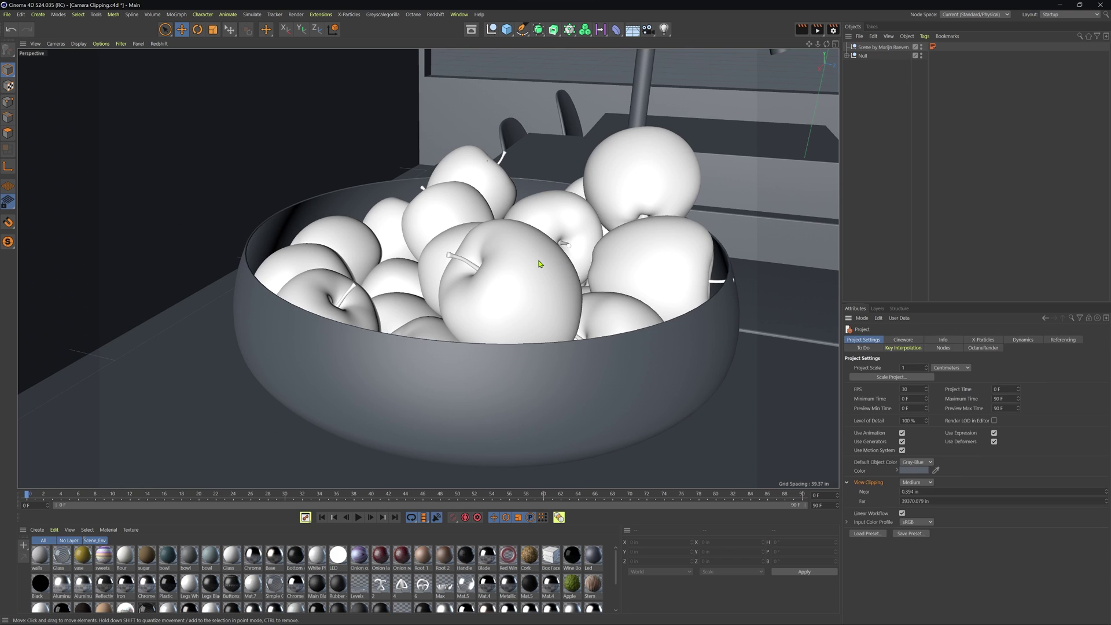
pyautogui.click(906, 484)
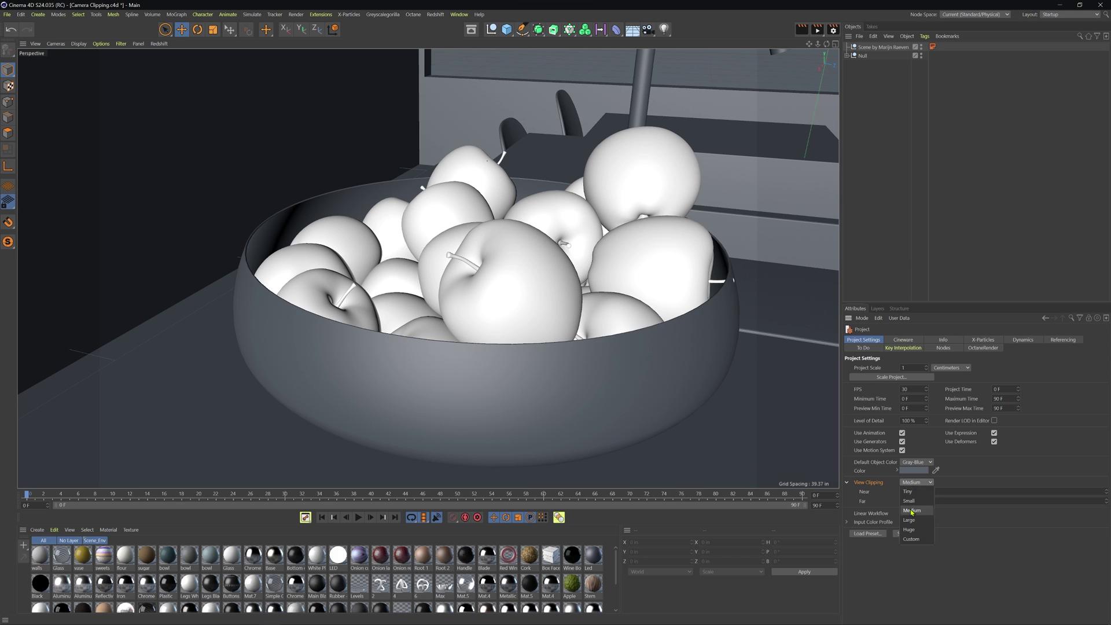
# Set View Clipping to Huge (Near 39.37 in) and orbit the viewport to inspect the cut.
pyautogui.click(910, 530)
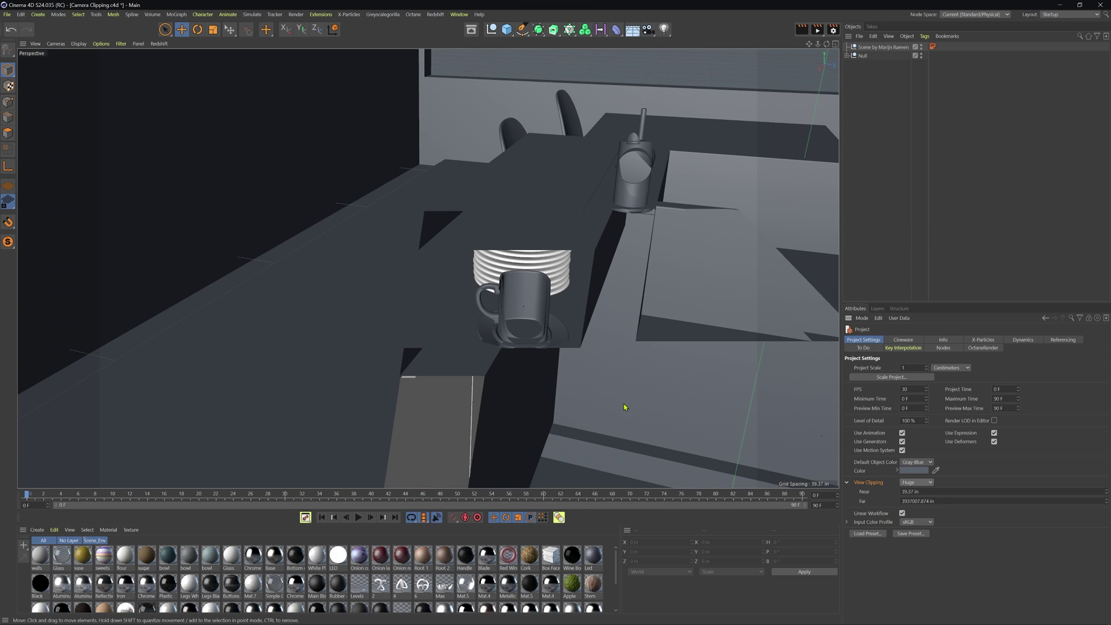
pyautogui.keyDown('alt'); pyautogui.moveTo(587, 282); pyautogui.dragTo(412, 270); pyautogui.keyUp('alt')
pyautogui.keyDown('alt'); pyautogui.moveTo(413, 271); pyautogui.dragTo(555, 270, button='right'); pyautogui.keyUp('alt')
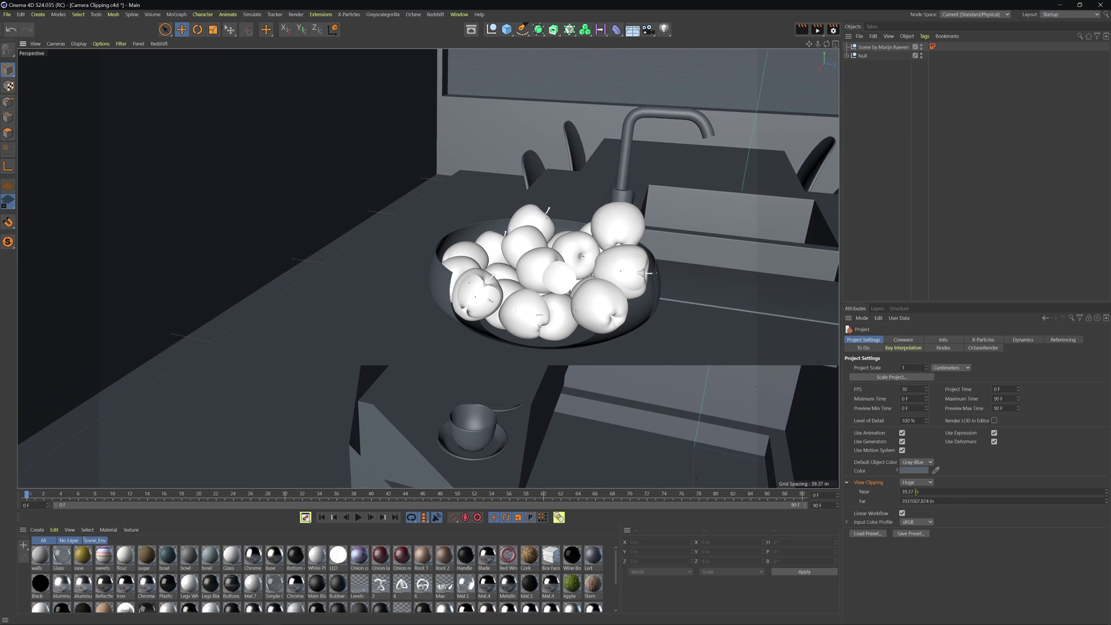
pyautogui.moveTo(918, 492); pyautogui.dragTo(897, 491)
pyautogui.press('Return')
# Return View Clipping to Medium, frame the counter, sink and bowl, and add a camera.
pyautogui.click(915, 482)
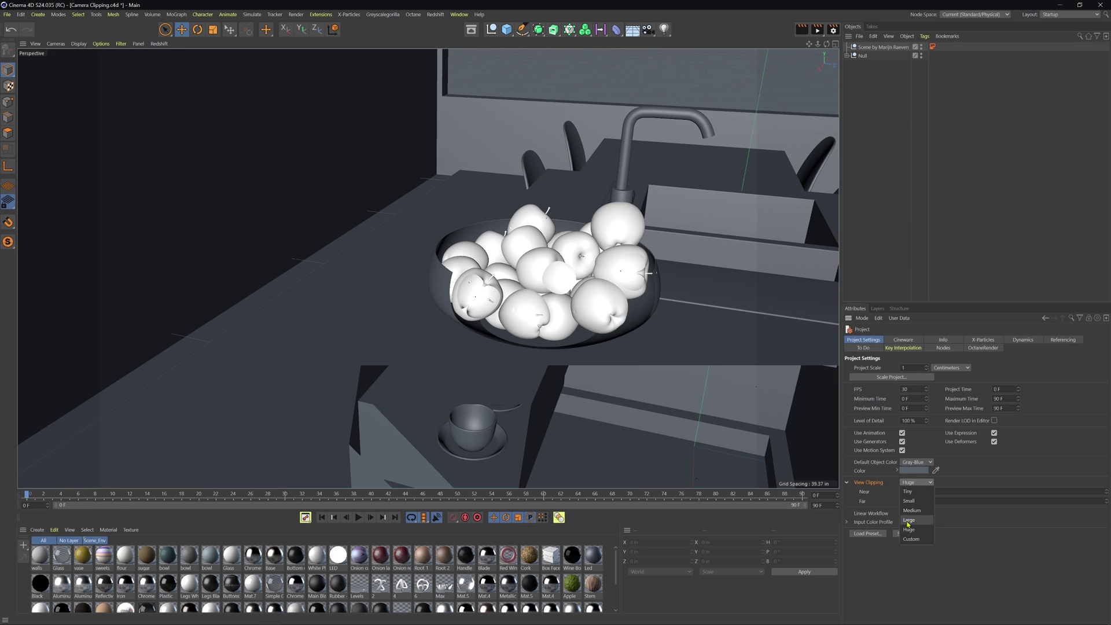
pyautogui.click(912, 511)
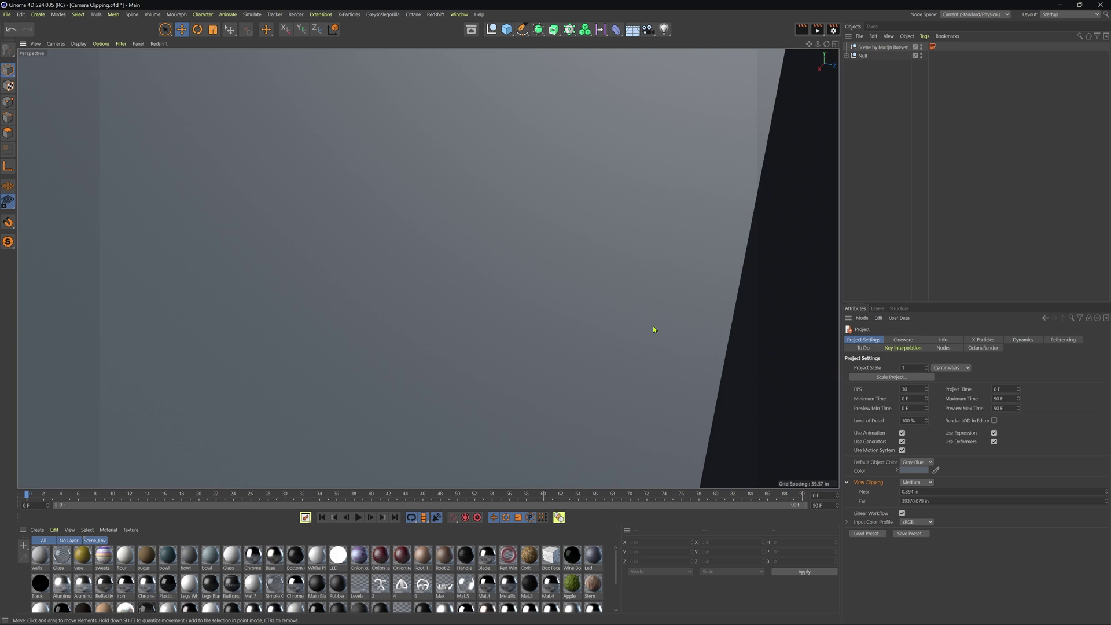
pyautogui.keyDown('alt'); pyautogui.moveTo(509, 319); pyautogui.dragTo(573, 322); pyautogui.keyUp('alt')
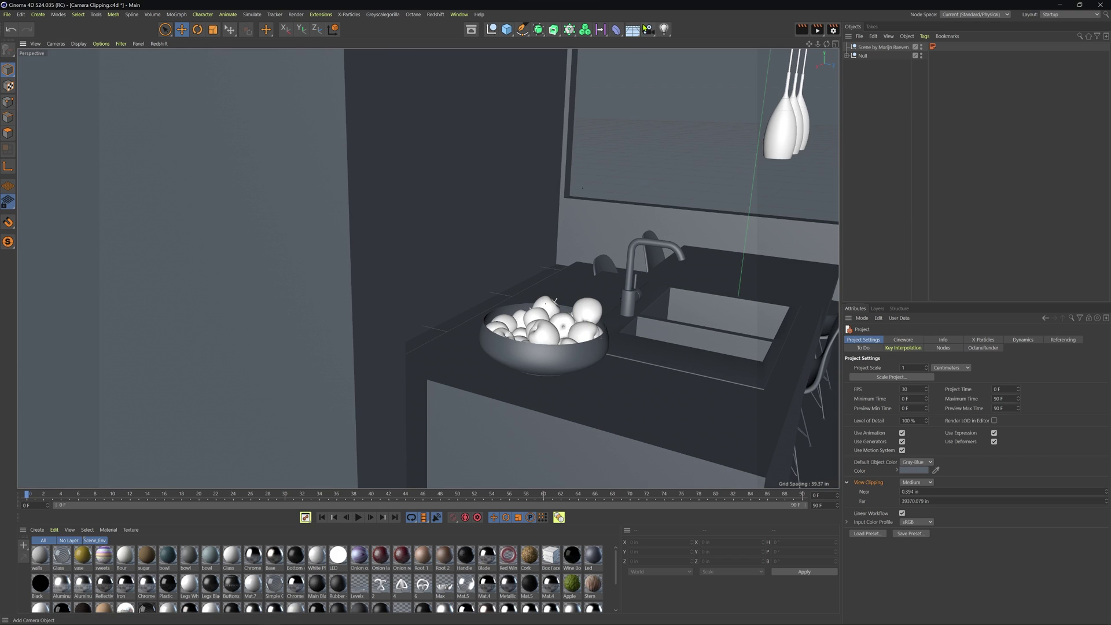
pyautogui.click(651, 30)
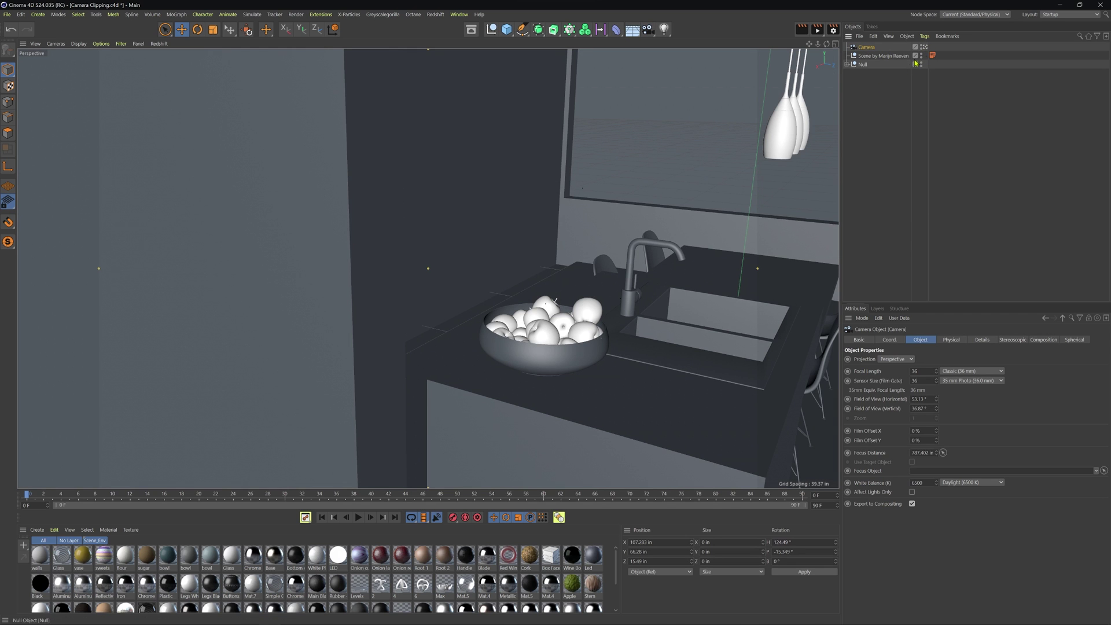
# Give the camera a 24 mm focal length and orbit around the counter toward the bowl.
pyautogui.moveTo(573, 339)
pyautogui.keyDown('alt'); pyautogui.mouseDown()
pyautogui.moveTo(544, 353)
pyautogui.moveTo(589, 341)
pyautogui.mouseUp(); pyautogui.keyUp('alt')
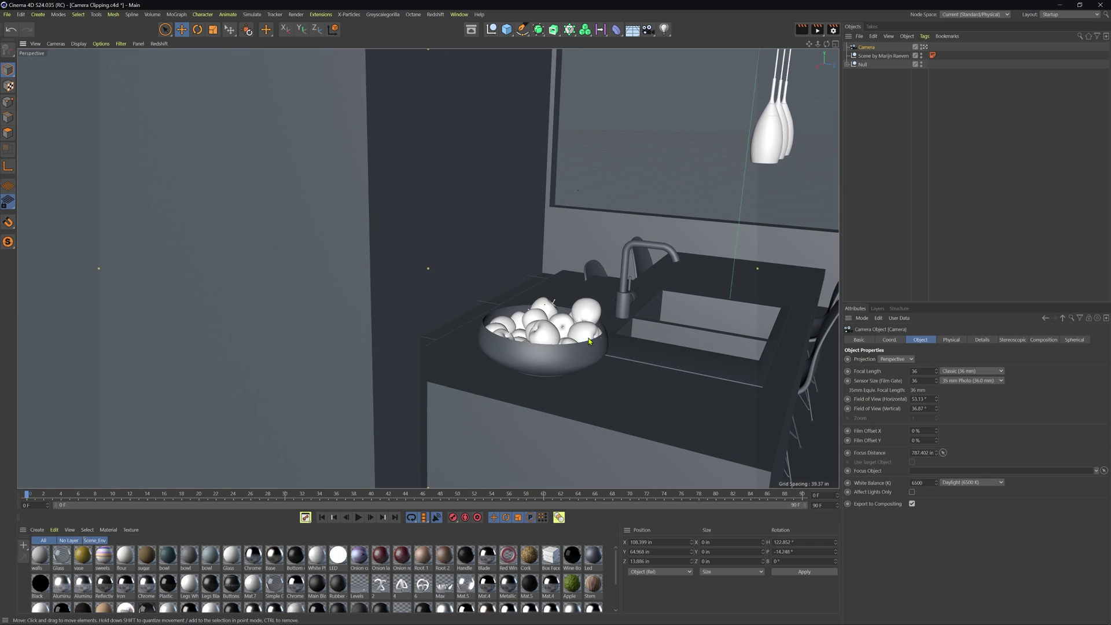
pyautogui.click(915, 371)
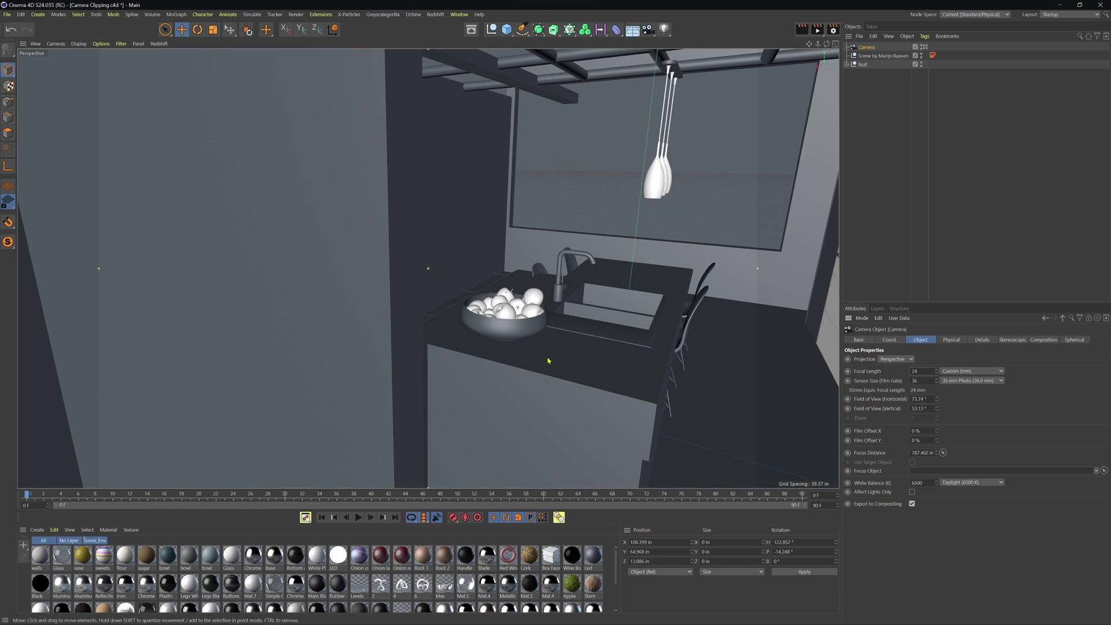
pyautogui.keyDown('alt'); pyautogui.moveTo(544, 352); pyautogui.dragTo(527, 228); pyautogui.keyUp('alt')
pyautogui.keyDown('alt'); pyautogui.moveTo(527, 228); pyautogui.dragTo(601, 245, button='right'); pyautogui.keyUp('alt')
# Pull the camera back and orbit to show the kitchen island and chairs.
pyautogui.keyDown('alt'); pyautogui.moveTo(486, 256); pyautogui.dragTo(687, 278); pyautogui.keyUp('alt')
pyautogui.keyDown('alt'); pyautogui.moveTo(687, 277); pyautogui.dragTo(650, 249, button='right'); pyautogui.keyUp('alt')
pyautogui.keyDown('alt'); pyautogui.moveTo(650, 249); pyautogui.dragTo(671, 277); pyautogui.keyUp('alt')
pyautogui.keyDown('alt'); pyautogui.moveTo(671, 278); pyautogui.dragTo(551, 290, button='right'); pyautogui.keyUp('alt')
pyautogui.keyDown('alt'); pyautogui.moveTo(551, 289); pyautogui.dragTo(526, 297); pyautogui.keyUp('alt')
pyautogui.keyDown('alt'); pyautogui.moveTo(526, 296); pyautogui.dragTo(565, 272, button='right'); pyautogui.keyUp('alt')
# Move the camera back behind the front wall until the viewport shows only gray.
pyautogui.keyDown('alt'); pyautogui.moveTo(565, 272); pyautogui.dragTo(609, 250, button='middle'); pyautogui.keyUp('alt')
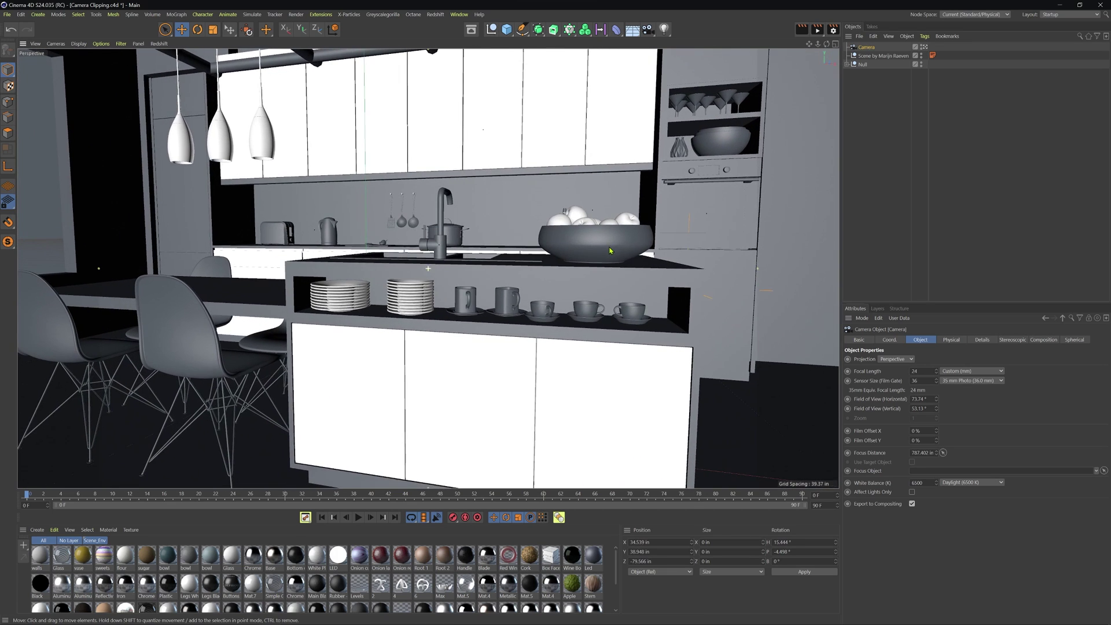
pyautogui.keyDown('alt'); pyautogui.moveTo(570, 292); pyautogui.dragTo(570, 286); pyautogui.keyUp('alt')
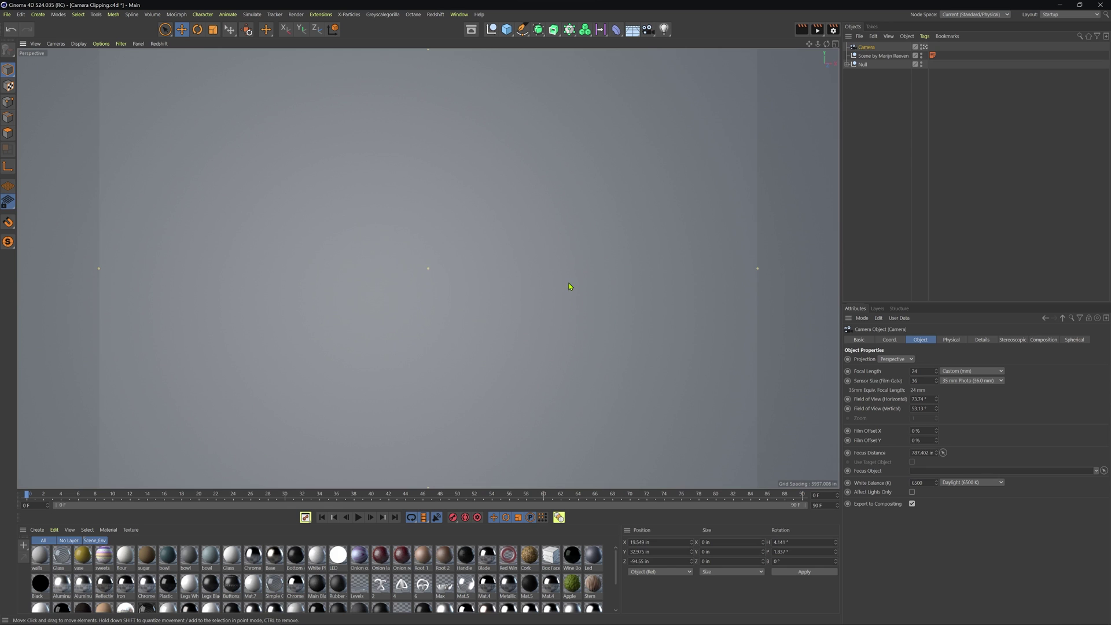
pyautogui.keyDown('alt'); pyautogui.moveTo(569, 286); pyautogui.dragTo(553, 291, button='right'); pyautogui.keyUp('alt')
pyautogui.scroll(-2, 541, 292)
pyautogui.moveTo(553, 283)
pyautogui.keyDown('alt'); pyautogui.mouseDown()
pyautogui.moveTo(521, 285)
pyautogui.moveTo(549, 280)
pyautogui.mouseUp(); pyautogui.keyUp('alt')
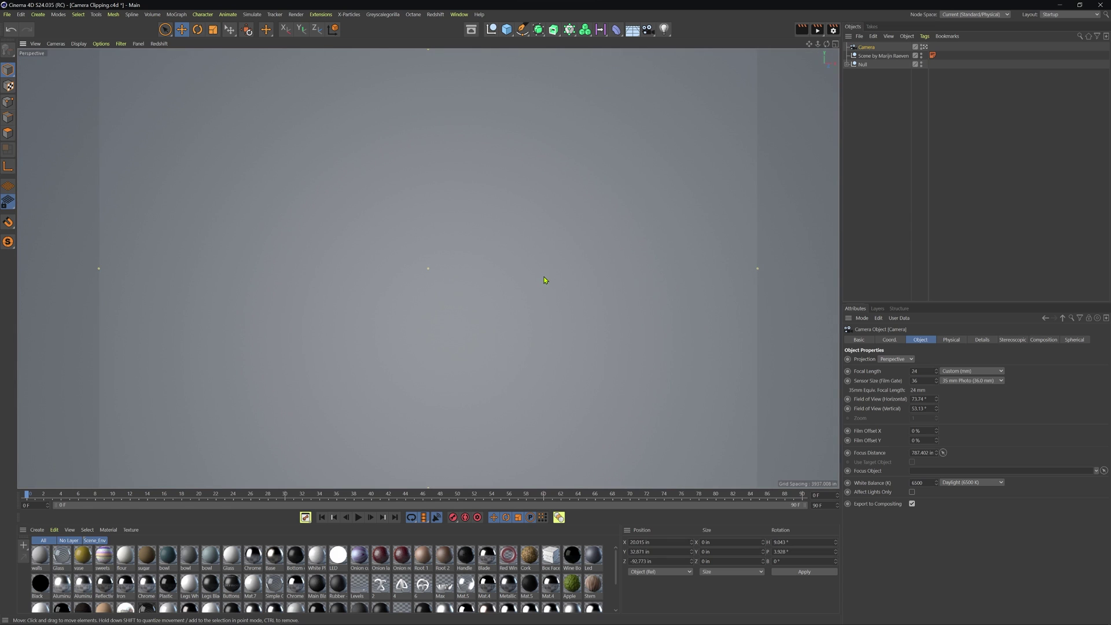
# Expand and collapse the Null group, then show the camera's Details clipping settings.
pyautogui.click(848, 64)
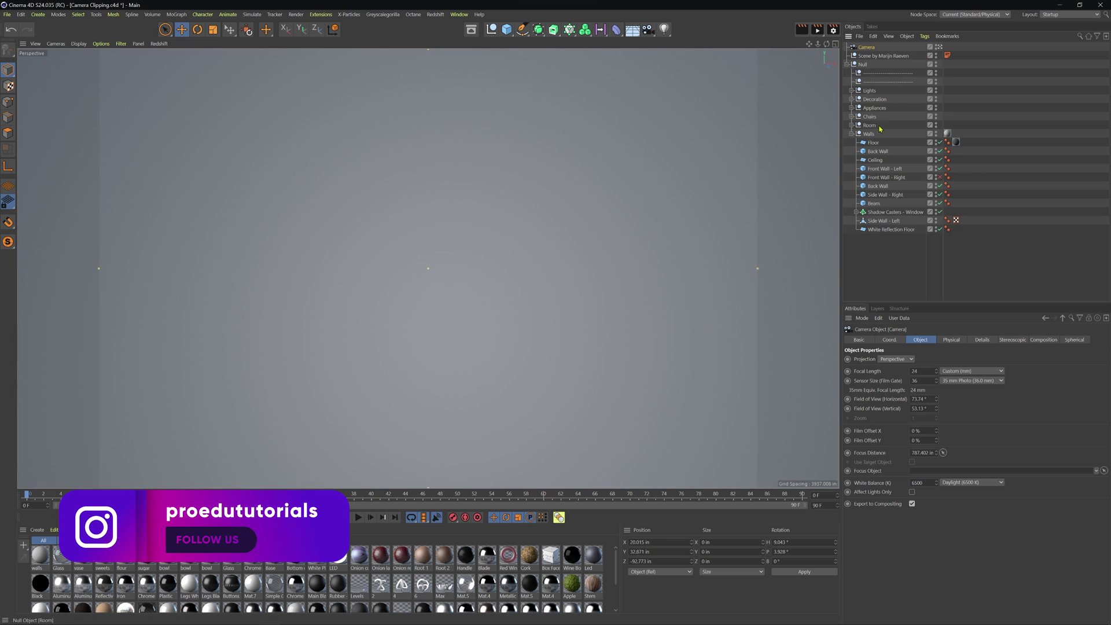
pyautogui.click(847, 64)
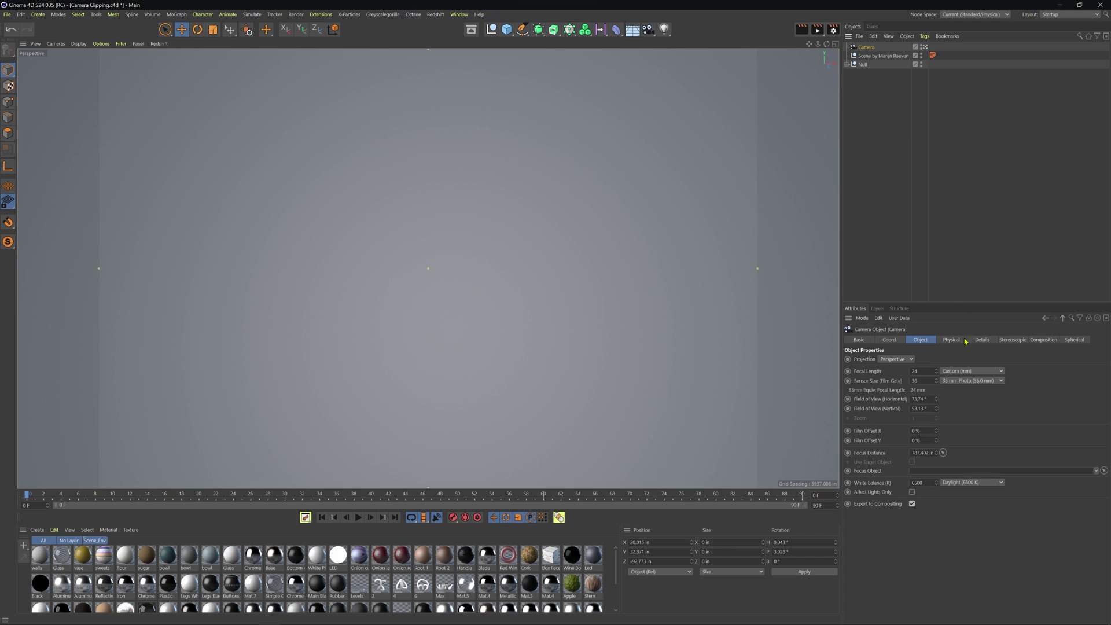
pyautogui.click(984, 341)
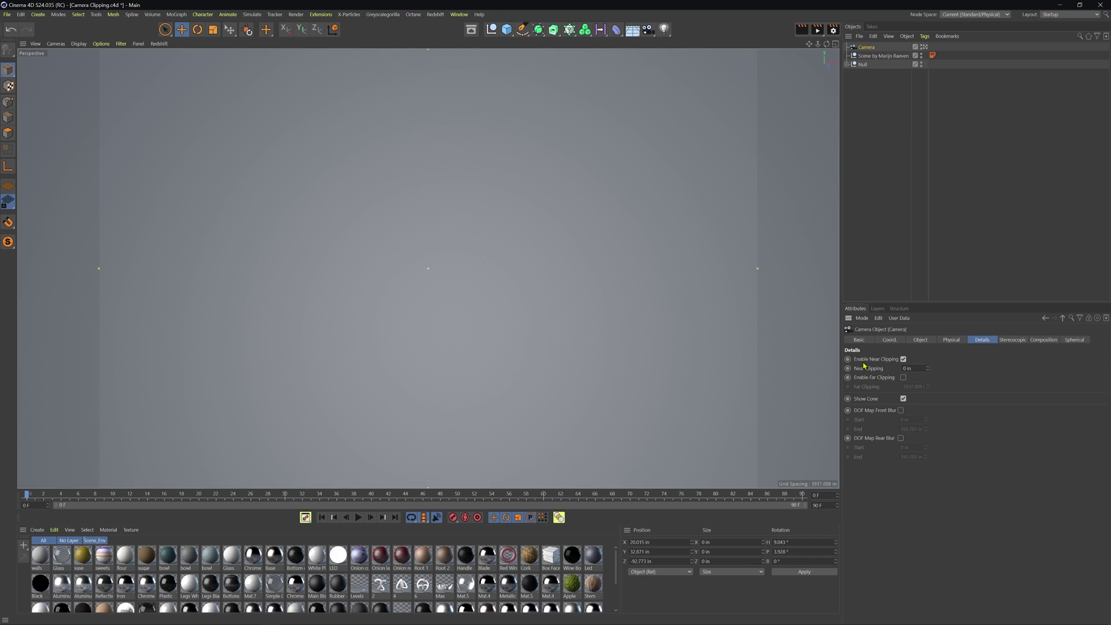
# Leave far clipping off and raise the camera's near clipping to 5 in.
pyautogui.click(904, 377)
pyautogui.click(904, 378)
pyautogui.moveTo(928, 368)
pyautogui.mouseDown()
pyautogui.moveTo(928, 359)
pyautogui.moveTo(928, 370)
pyautogui.mouseUp()
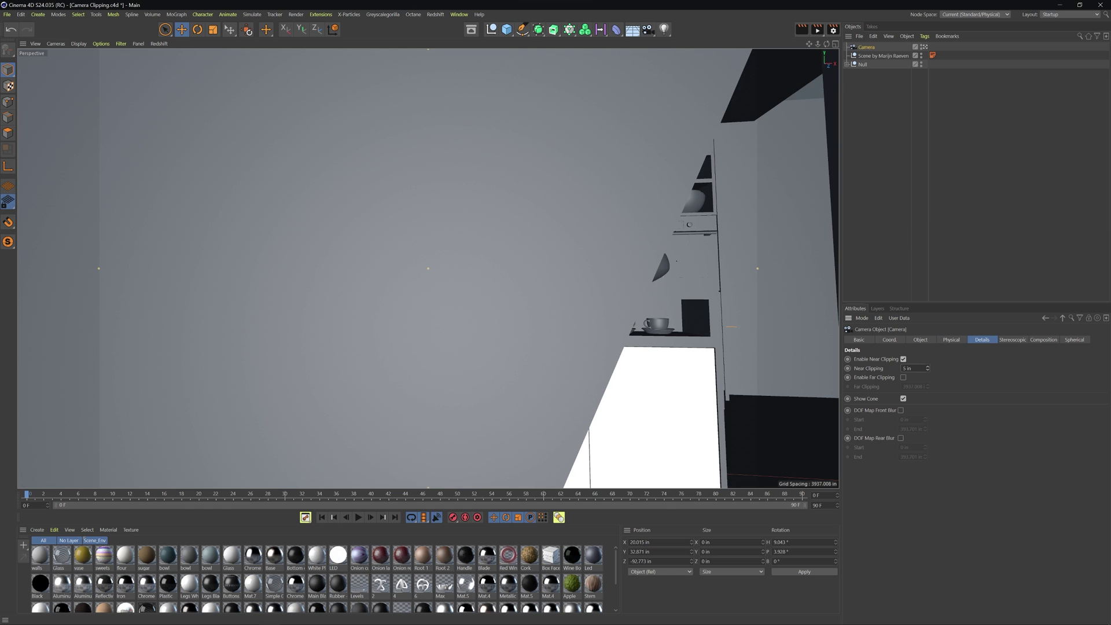
# Orbit past the cabinets and wall to bring the chairs, table and plates into view.
pyautogui.keyDown('alt'); pyautogui.moveTo(592, 350); pyautogui.dragTo(489, 356); pyautogui.keyUp('alt')
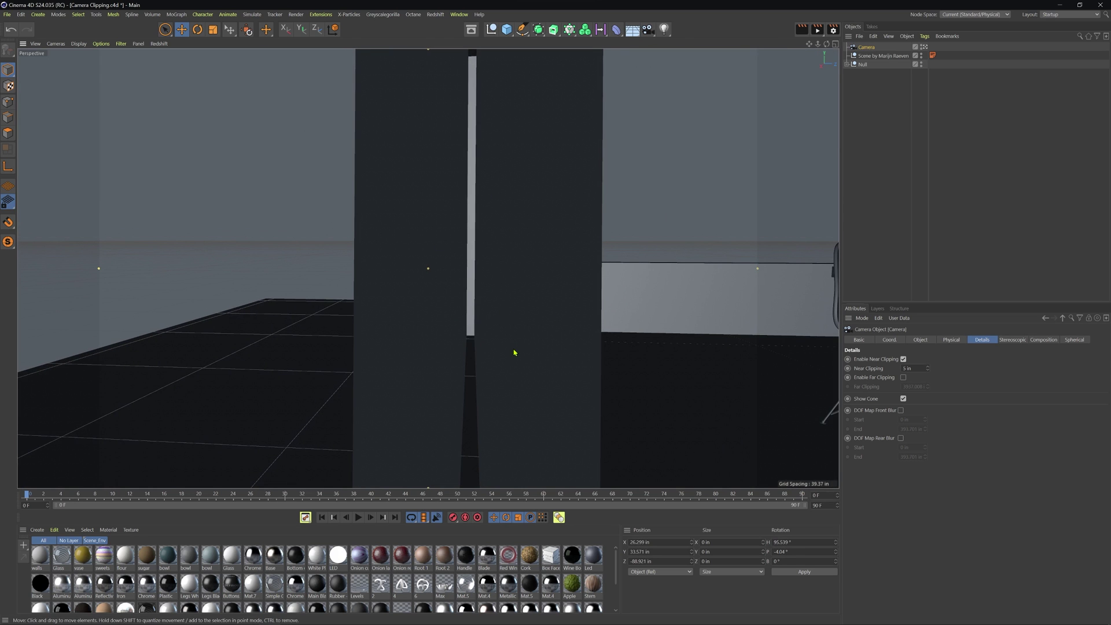
pyautogui.keyDown('alt'); pyautogui.moveTo(515, 353); pyautogui.dragTo(580, 343); pyautogui.keyUp('alt')
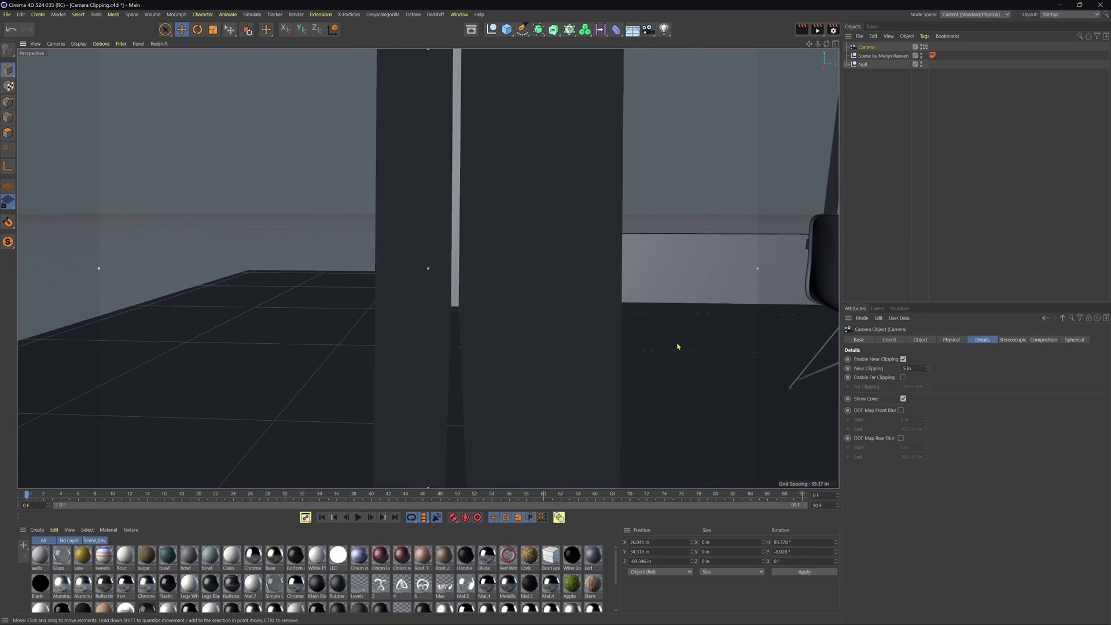
pyautogui.moveTo(678, 346)
pyautogui.keyDown('alt'); pyautogui.mouseDown()
pyautogui.moveTo(449, 328)
pyautogui.moveTo(592, 307)
pyautogui.moveTo(678, 327)
pyautogui.mouseUp(); pyautogui.keyUp('alt')
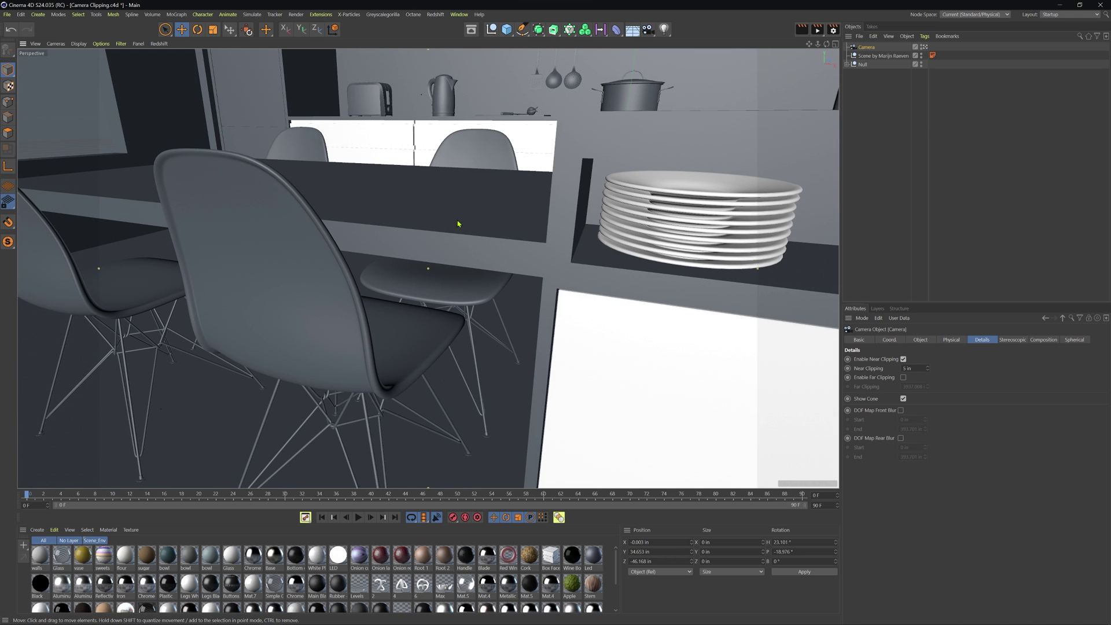
# Orbit, tilt and pan across the kitchen past the dining area until the camera faces the grey front wall.
pyautogui.scroll(-5, 460, 259)
pyautogui.keyDown('alt'); pyautogui.moveTo(460, 259); pyautogui.dragTo(328, 257); pyautogui.keyUp('alt')
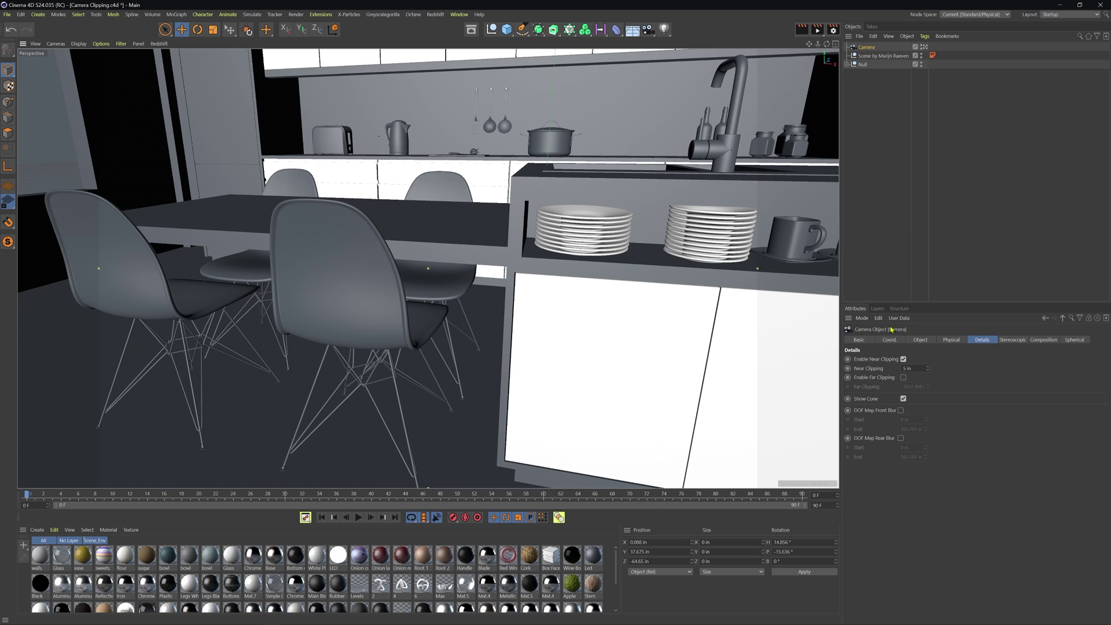
pyautogui.scroll(-4, 527, 339)
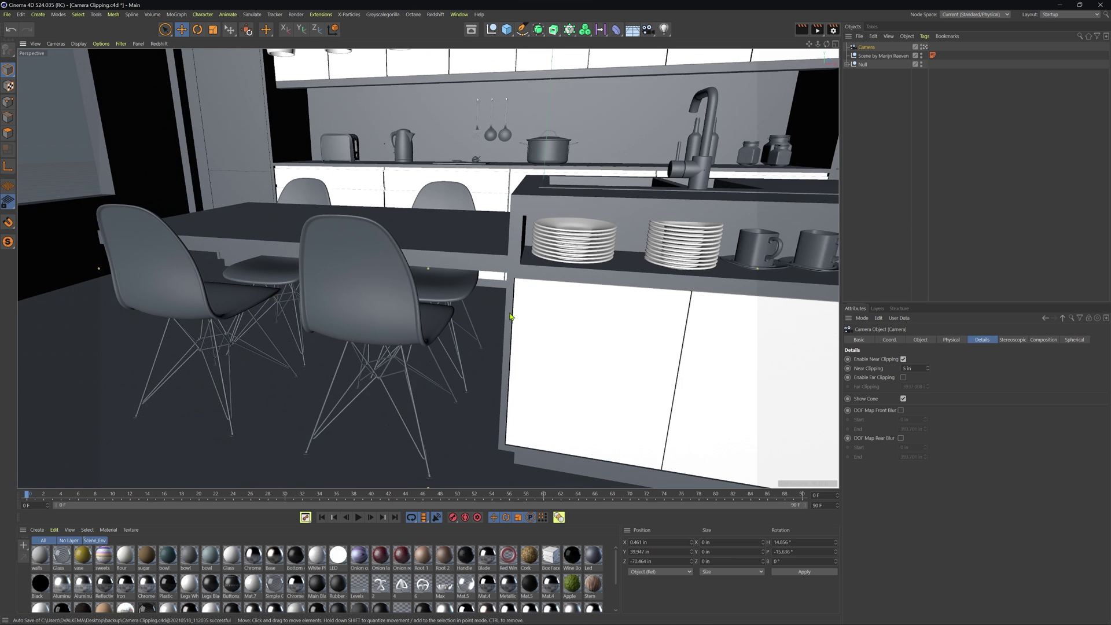
pyautogui.keyDown('alt'); pyautogui.moveTo(527, 338); pyautogui.dragTo(433, 302); pyautogui.keyUp('alt')
pyautogui.keyDown('alt'); pyautogui.moveTo(433, 302); pyautogui.dragTo(169, 278, button='middle'); pyautogui.keyUp('alt')
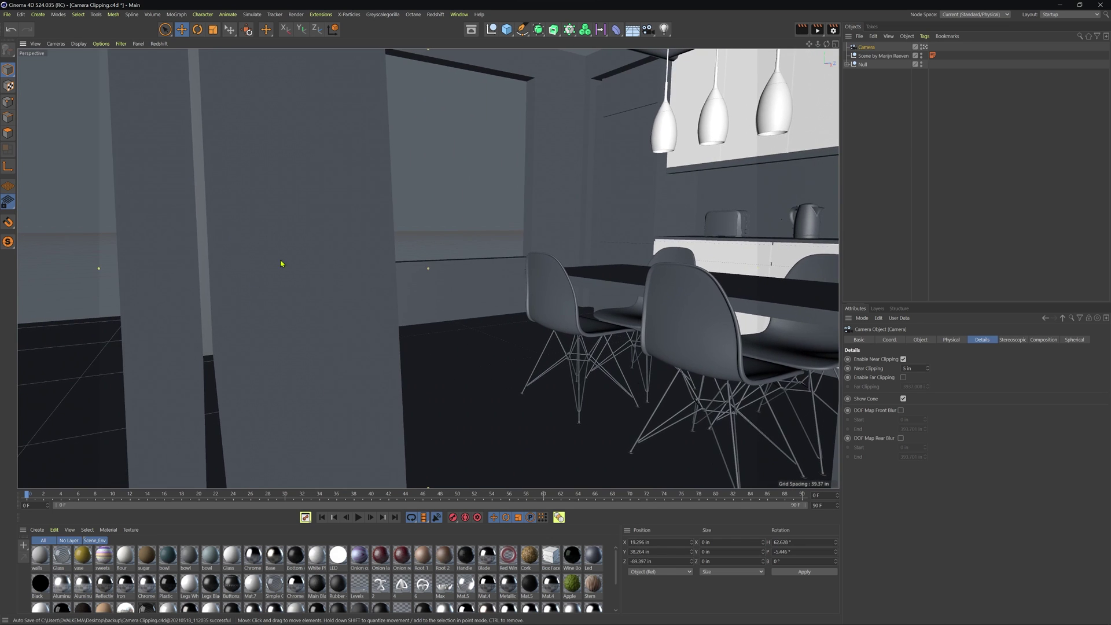
pyautogui.keyDown('alt'); pyautogui.moveTo(282, 263); pyautogui.dragTo(504, 296); pyautogui.keyUp('alt')
pyautogui.scroll(-3, 481, 280)
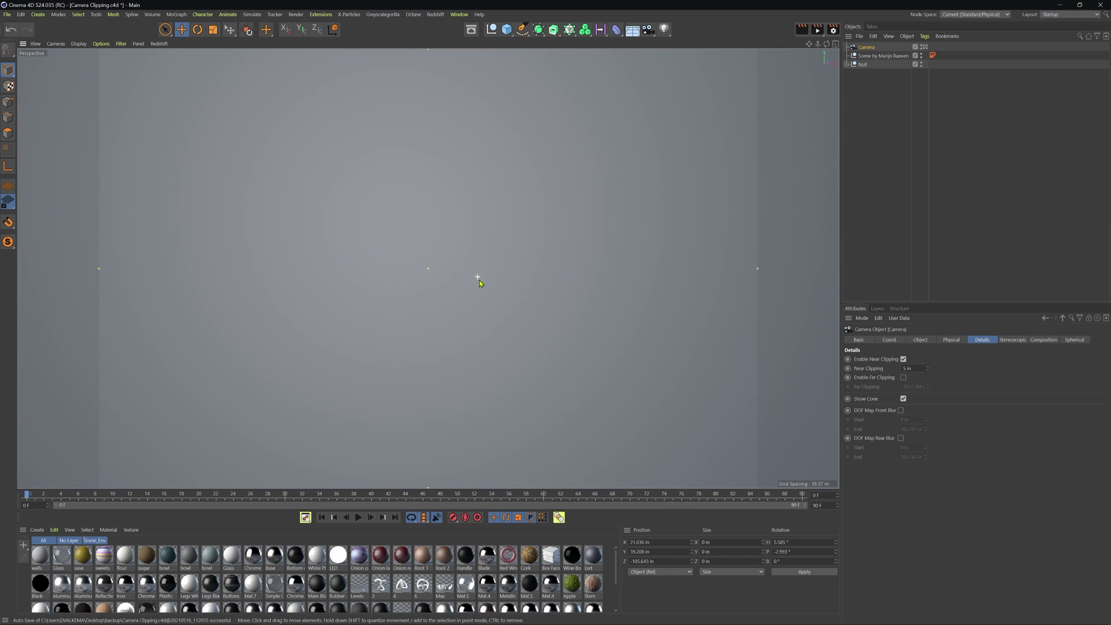
# Face the front wall and its rail squarely, then raise near clipping until the wall clips away.
pyautogui.scroll(-5, 408, 295)
pyautogui.scroll(4, 370, 287)
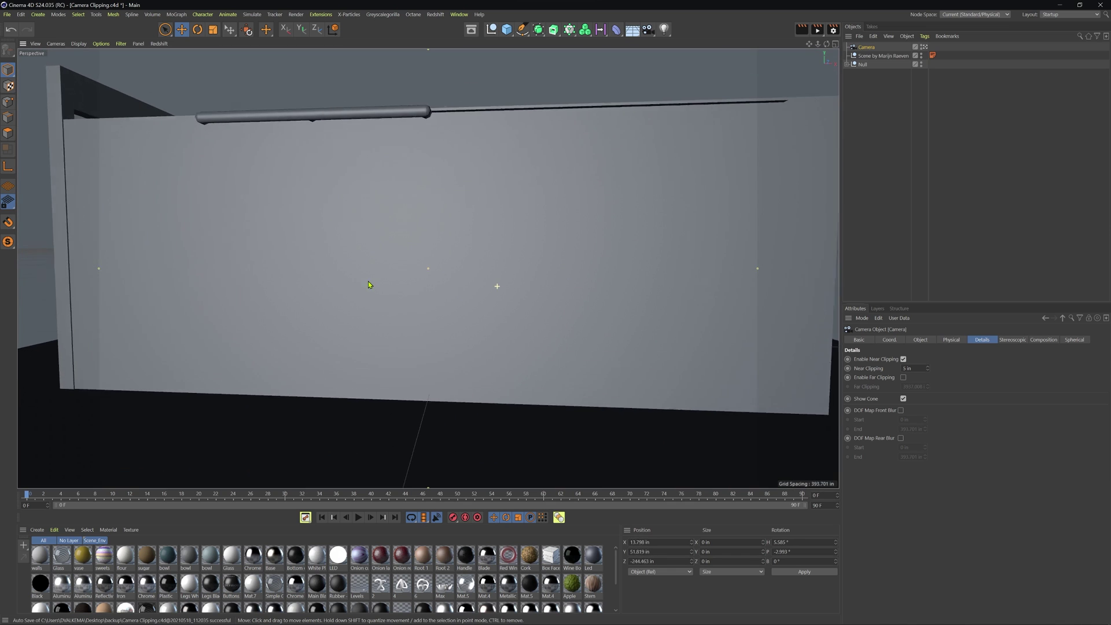
pyautogui.keyDown('alt'); pyautogui.moveTo(422, 265); pyautogui.dragTo(469, 288, button='middle'); pyautogui.keyUp('alt')
pyautogui.keyDown('alt'); pyautogui.moveTo(469, 289); pyautogui.dragTo(502, 275); pyautogui.keyUp('alt')
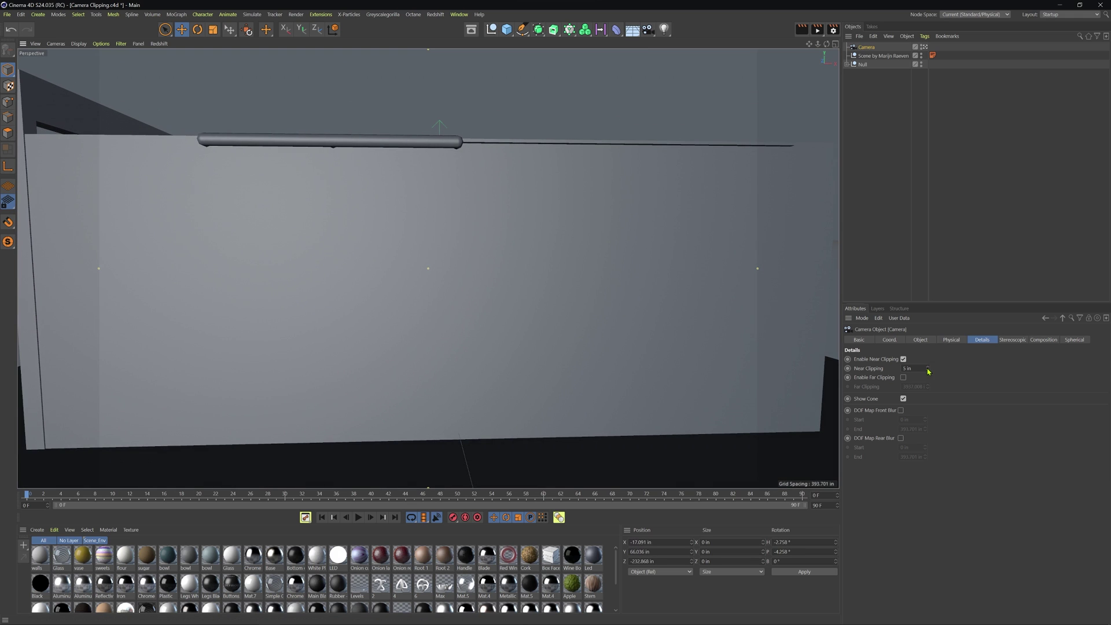
pyautogui.moveTo(928, 368); pyautogui.dragTo(928, 364)
pyautogui.moveTo(929, 369); pyautogui.dragTo(928, 362)
# Orbit and level the camera on the kitchen, then lower near clipping to 72 in to restore pipes and chairs.
pyautogui.scroll(6, 452, 373)
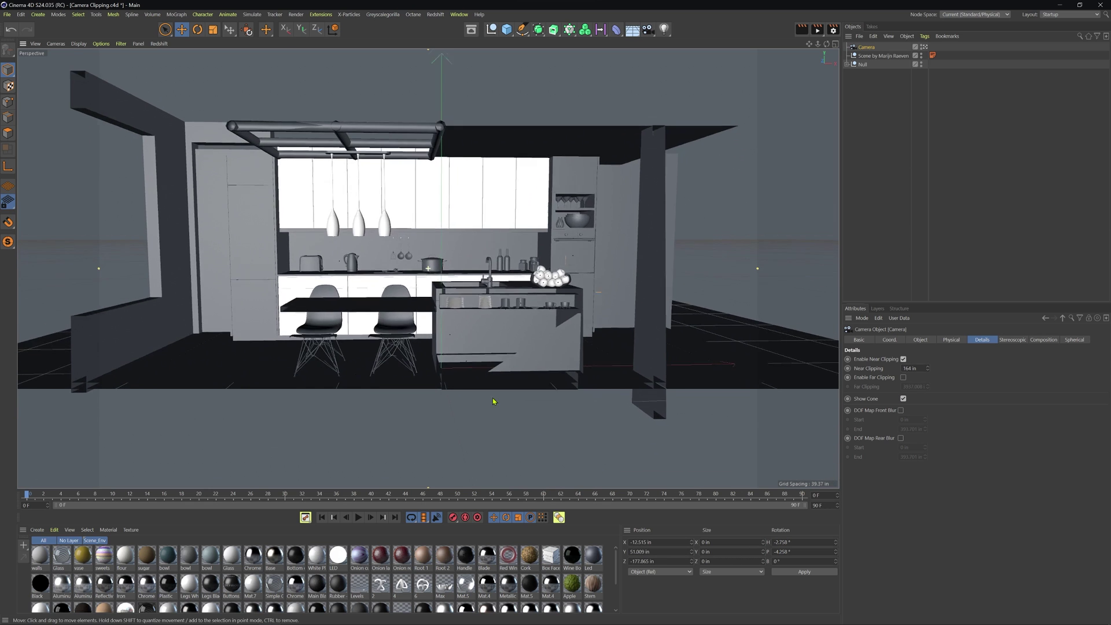
pyautogui.keyDown('alt'); pyautogui.moveTo(509, 425); pyautogui.dragTo(516, 394); pyautogui.keyUp('alt')
pyautogui.scroll(3, 532, 389)
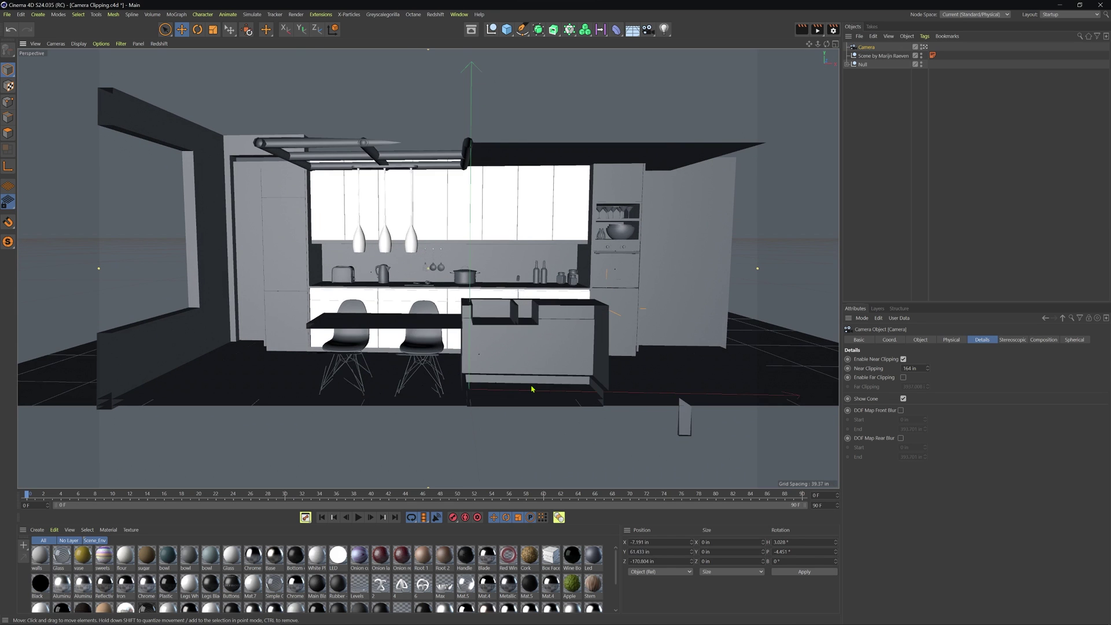
pyautogui.keyDown('alt'); pyautogui.moveTo(515, 379); pyautogui.dragTo(509, 361); pyautogui.keyUp('alt')
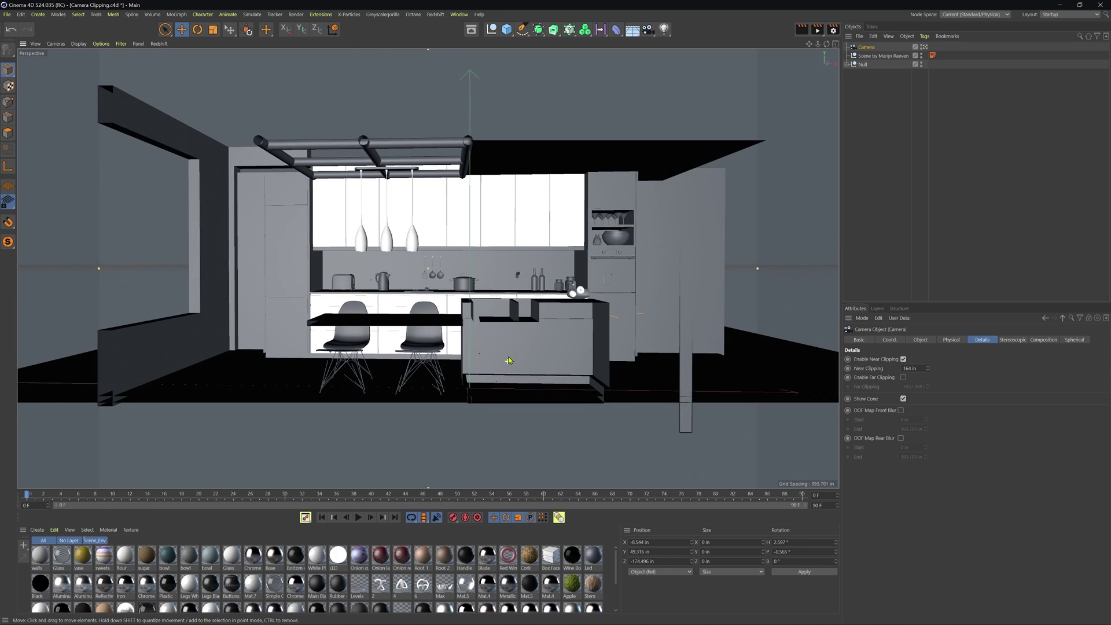
pyautogui.scroll(8, 490, 330)
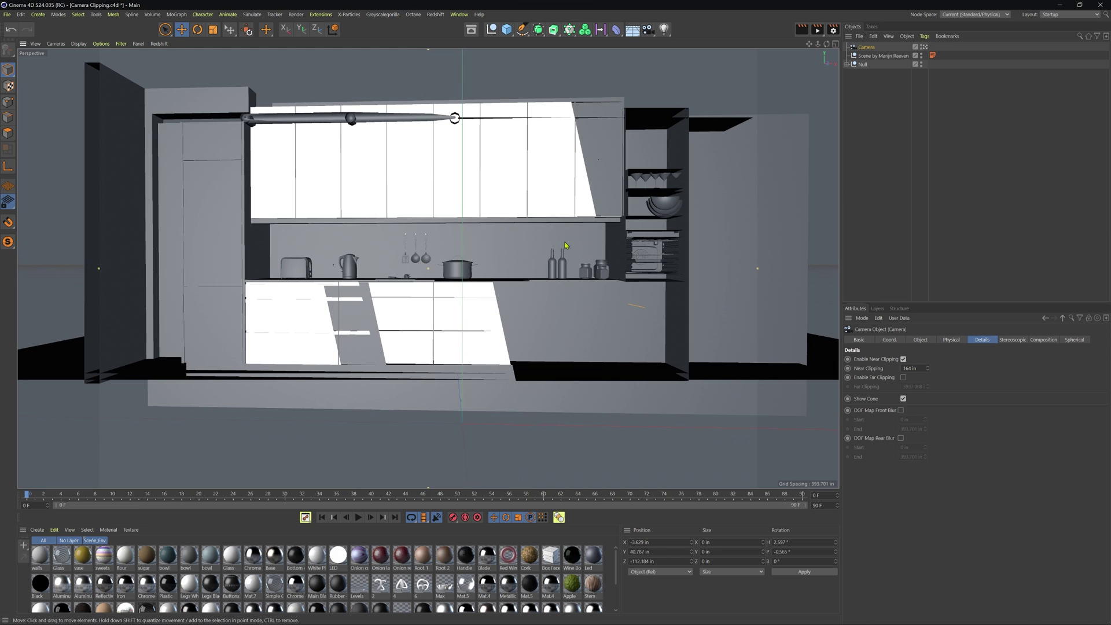
pyautogui.moveTo(929, 371); pyautogui.dragTo(929, 426)
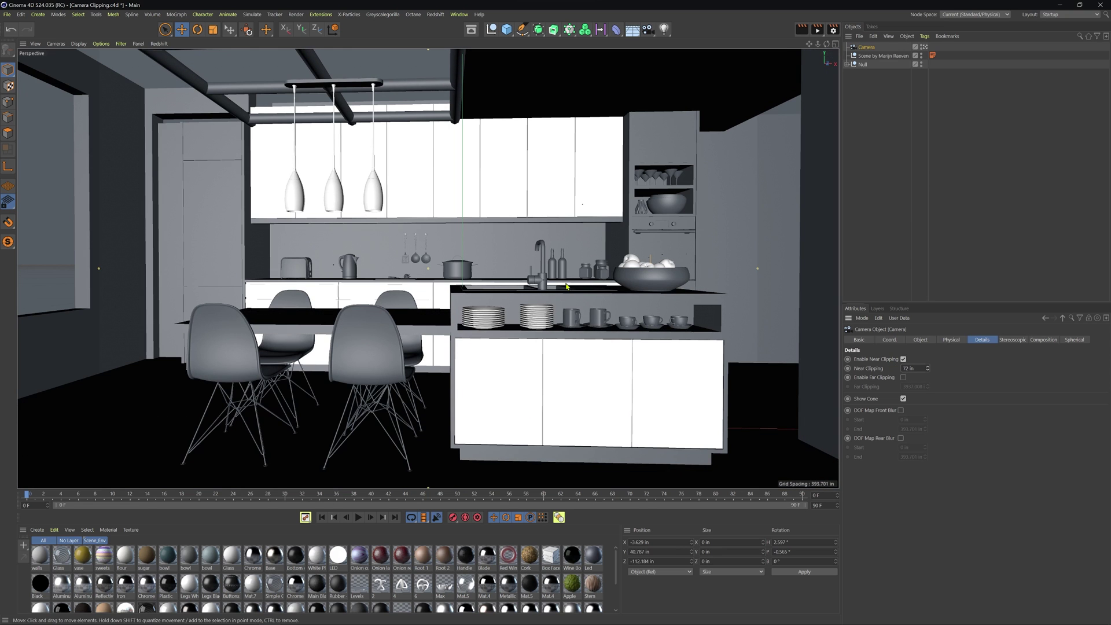
# Angle the camera slightly left and down onto the kitchen, and enable far clipping.
pyautogui.keyDown('alt'); pyautogui.moveTo(484, 292); pyautogui.dragTo(488, 299); pyautogui.keyUp('alt')
pyautogui.keyDown('alt'); pyautogui.moveTo(488, 298); pyautogui.dragTo(486, 286, button='middle'); pyautogui.keyUp('alt')
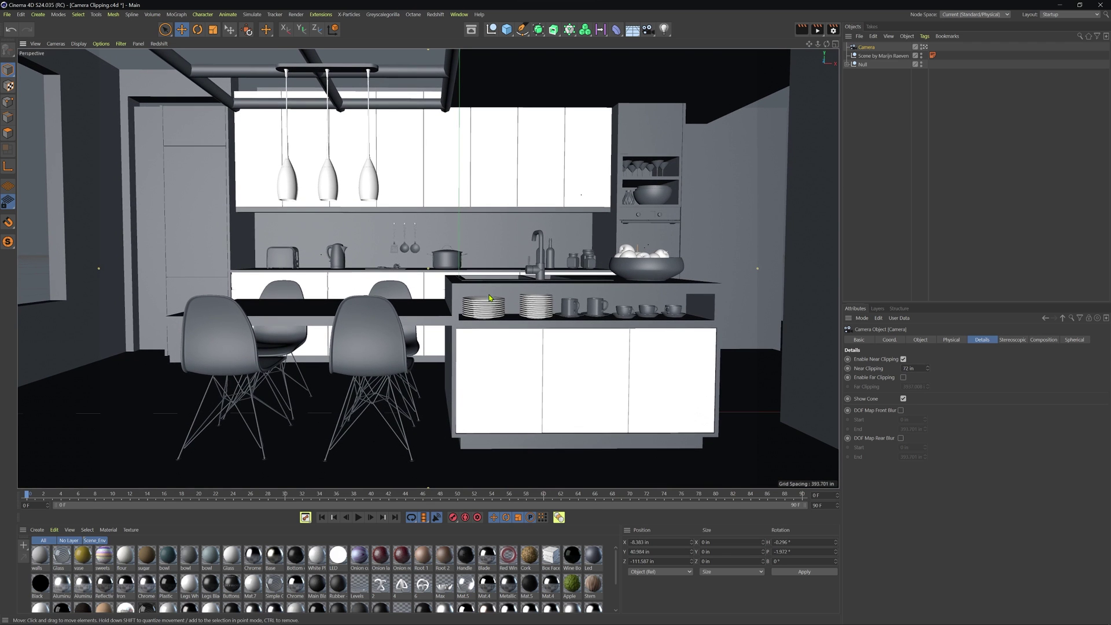
pyautogui.keyDown('alt'); pyautogui.moveTo(489, 299); pyautogui.dragTo(488, 293); pyautogui.keyUp('alt')
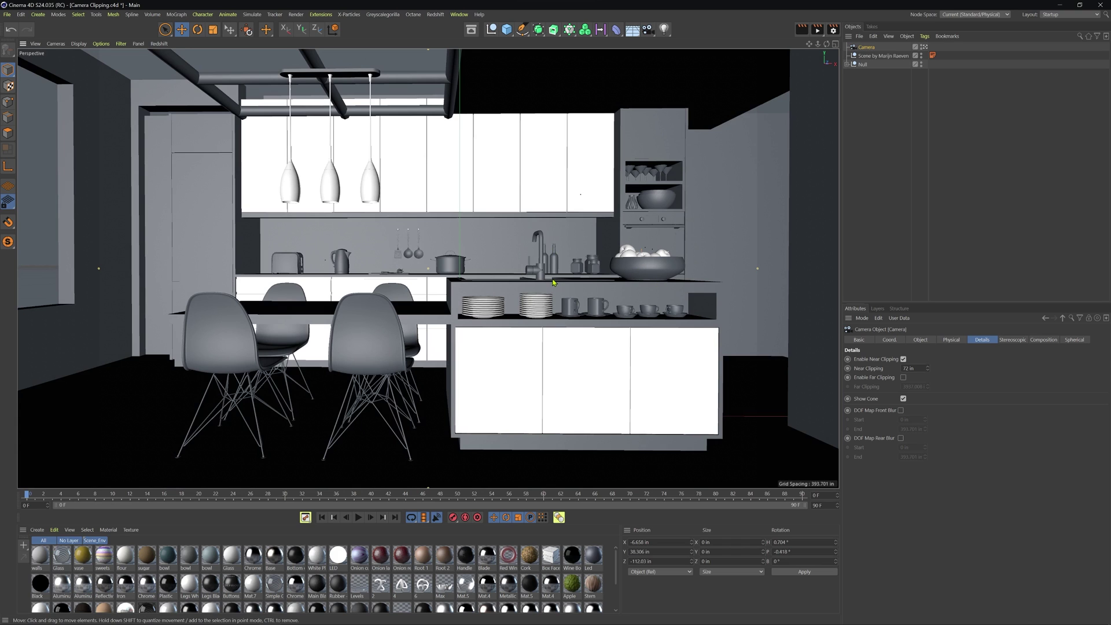
pyautogui.click(904, 377)
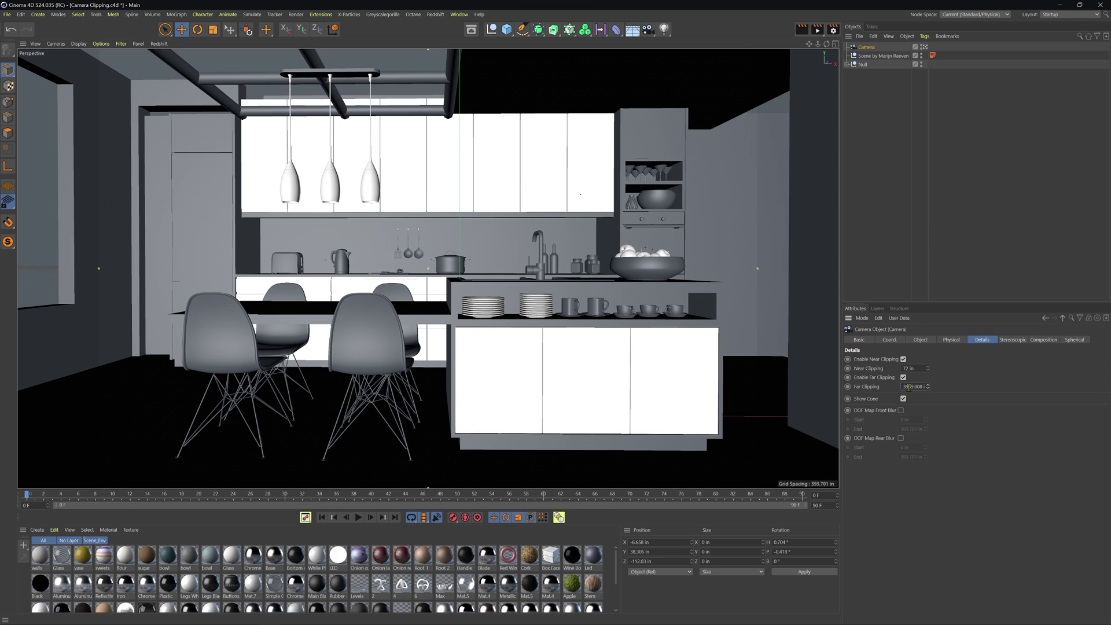
# Enter 150 in as the Far Clipping distance, then adjust it with the spinner to about 201 in.
pyautogui.moveTo(904, 386); pyautogui.dragTo(946, 390)
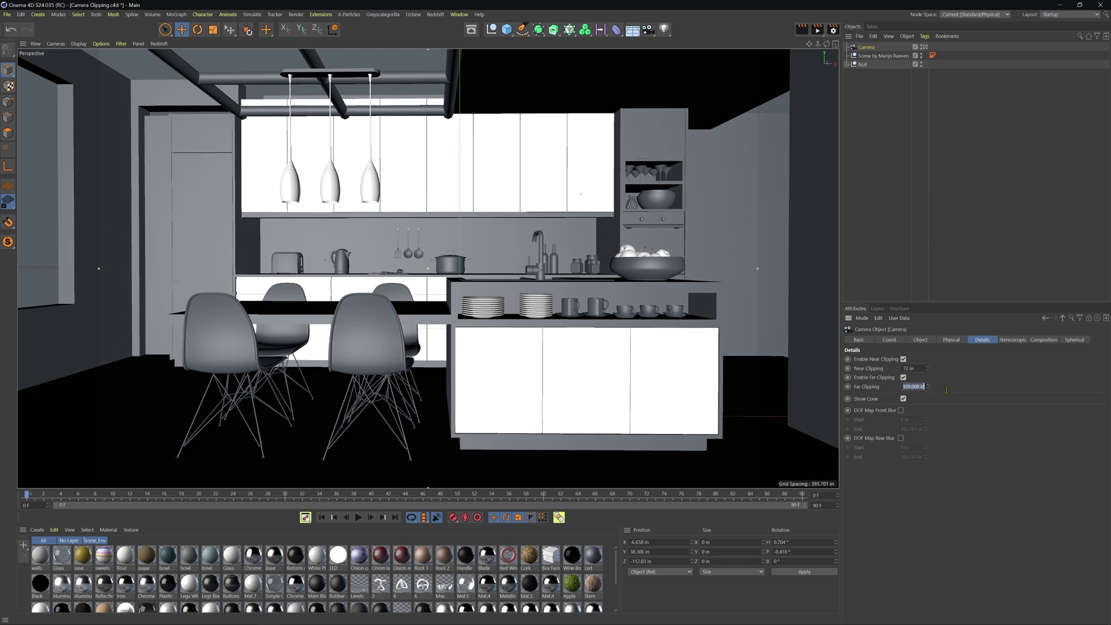
pyautogui.click(912, 386)
pyautogui.doubleClick(917, 386)
pyautogui.write('150')
pyautogui.press('Return')
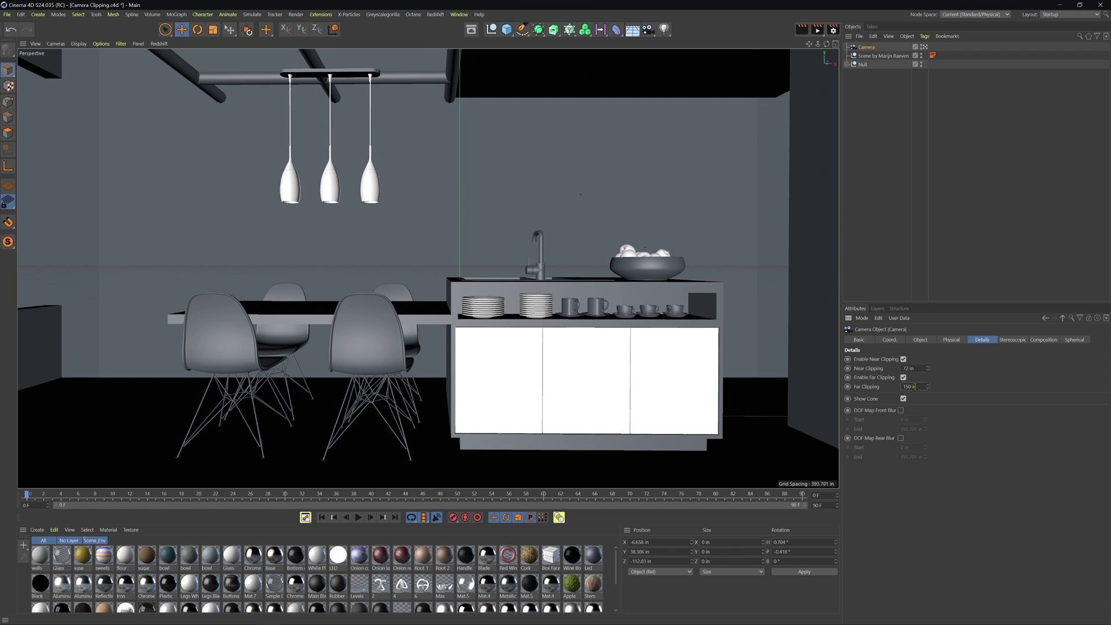
pyautogui.moveTo(929, 389)
pyautogui.mouseDown()
pyautogui.moveTo(929, 410)
pyautogui.moveTo(929, 381)
pyautogui.mouseUp()
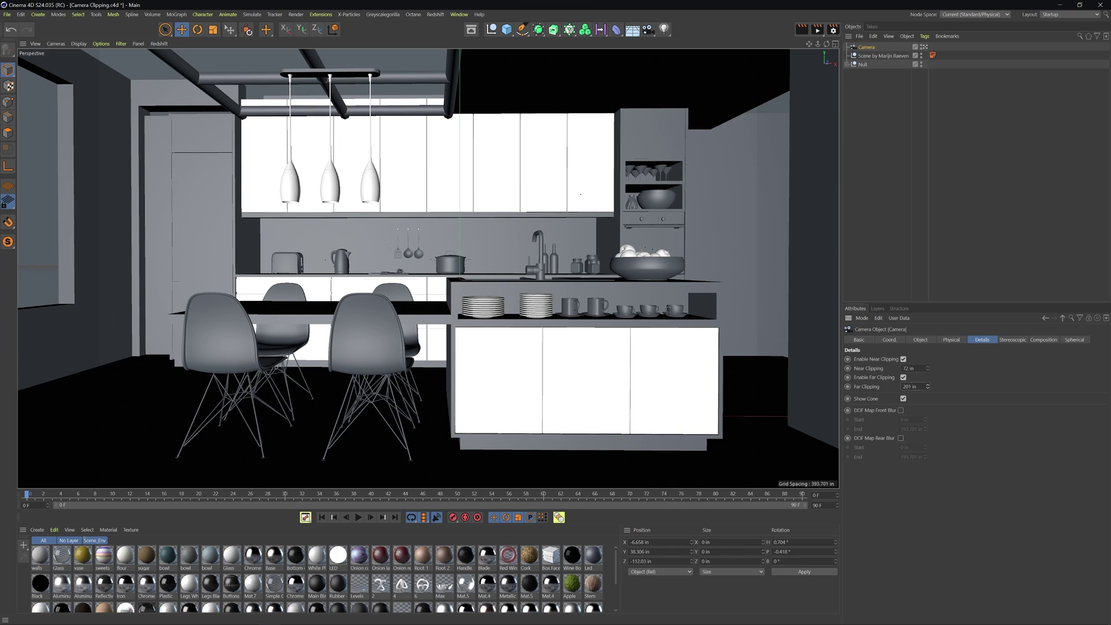
# Nudge far clipping to 224 in and near clipping to 84 in, then tilt the camera down onto the island.
pyautogui.moveTo(929, 381)
pyautogui.mouseDown()
pyautogui.moveTo(929, 392)
pyautogui.moveTo(929, 382)
pyautogui.mouseUp()
pyautogui.moveTo(928, 368); pyautogui.dragTo(928, 367)
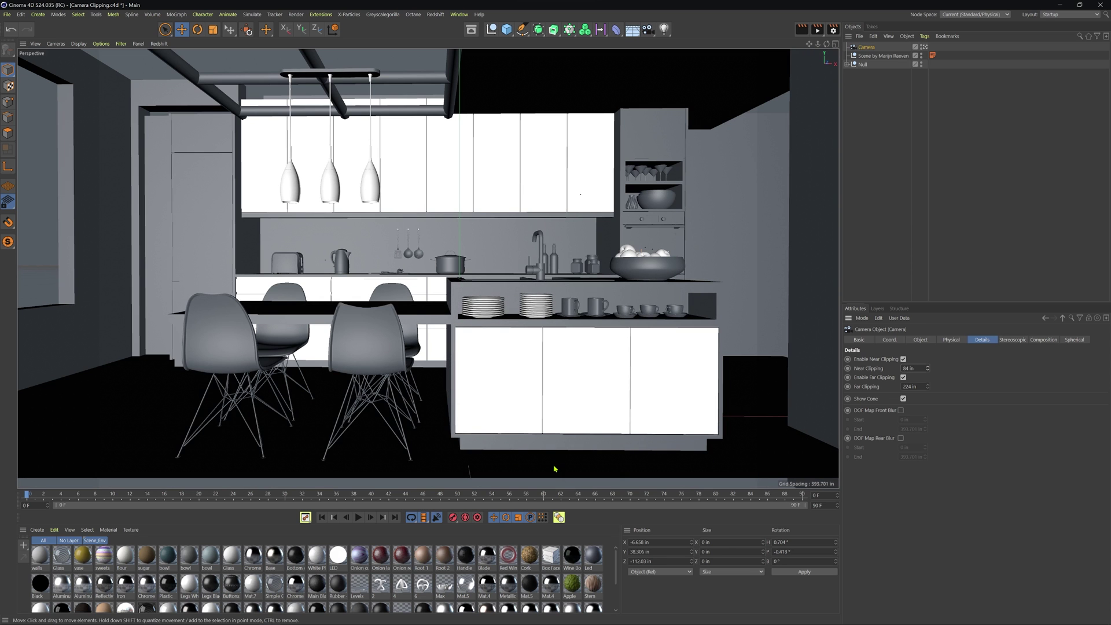
pyautogui.keyDown('alt'); pyautogui.moveTo(554, 464); pyautogui.dragTo(472, 479); pyautogui.keyUp('alt')
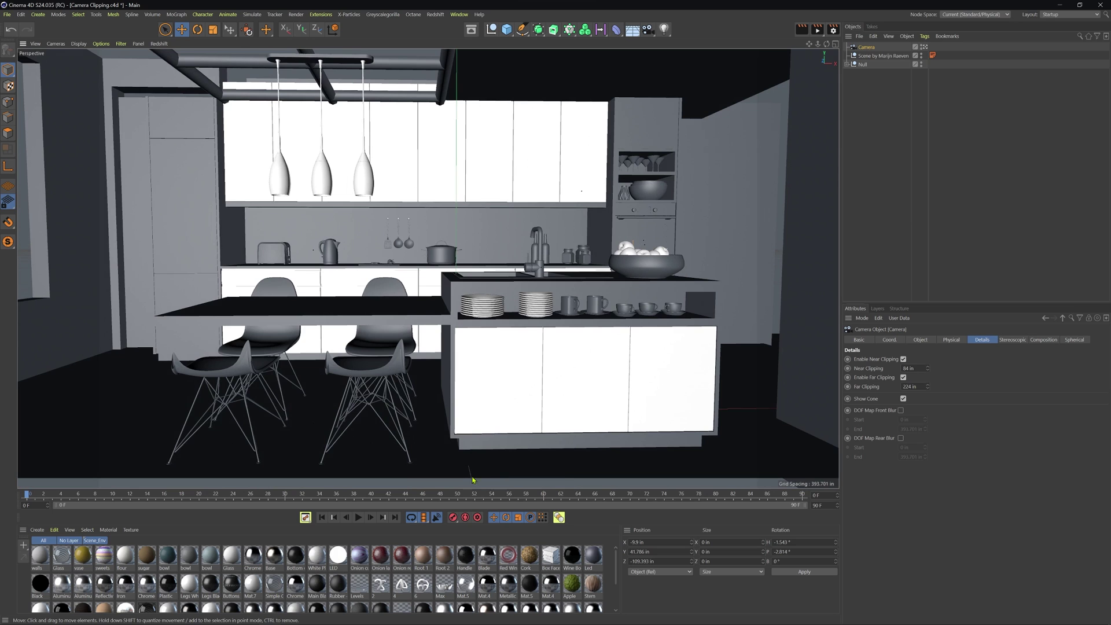